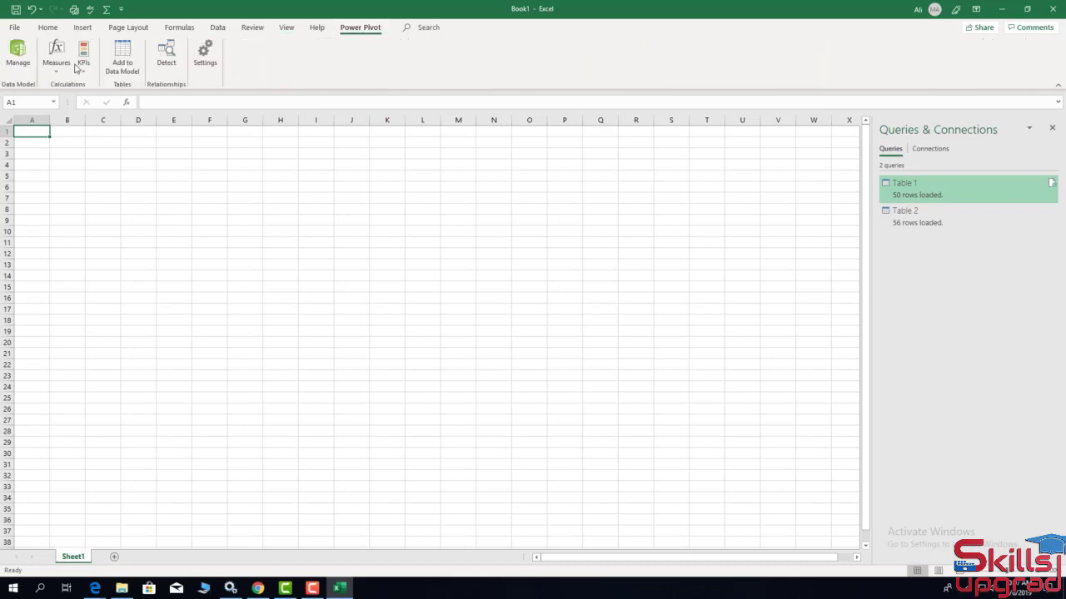
Open the Power Pivot data model and examine Table 0 and Table 2 in Data View and Diagram View.
{"action": "left_click", "coordinate": [21, 56]}
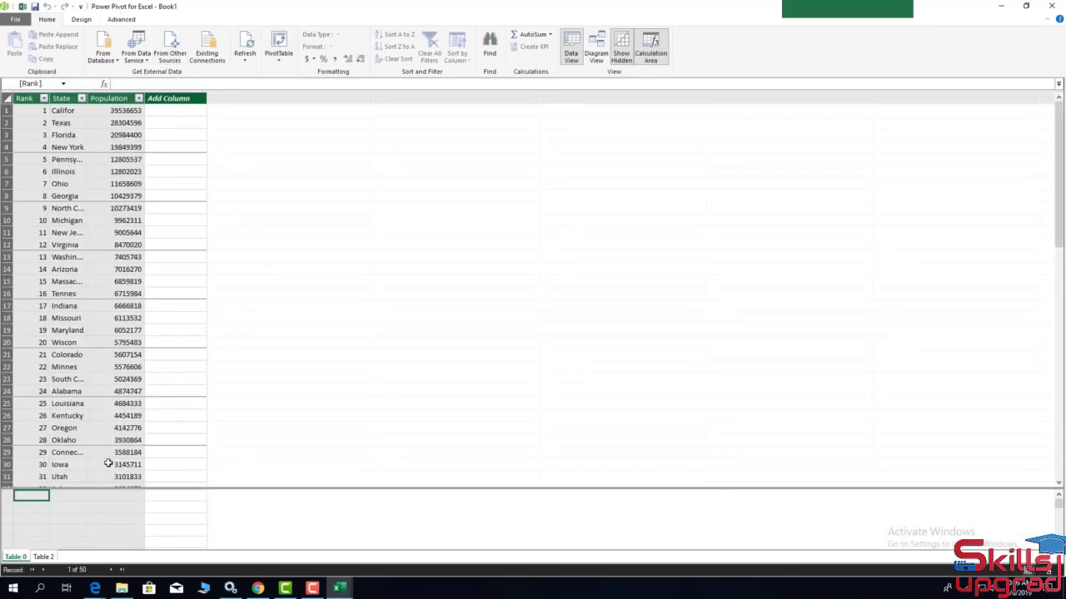
{"action": "left_click", "coordinate": [42, 557]}
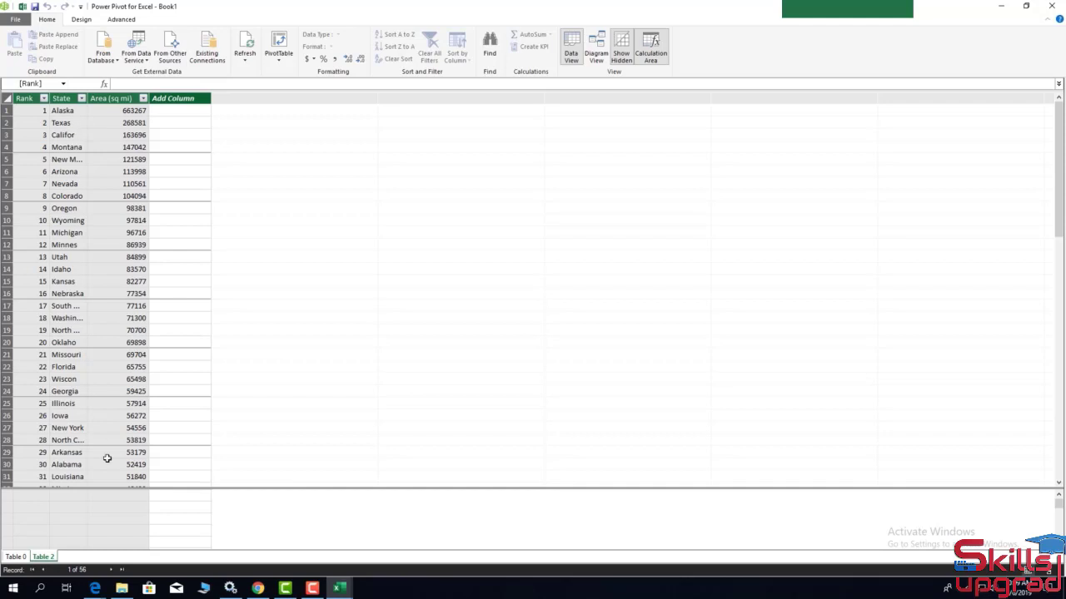
{"action": "left_click", "coordinate": [16, 557]}
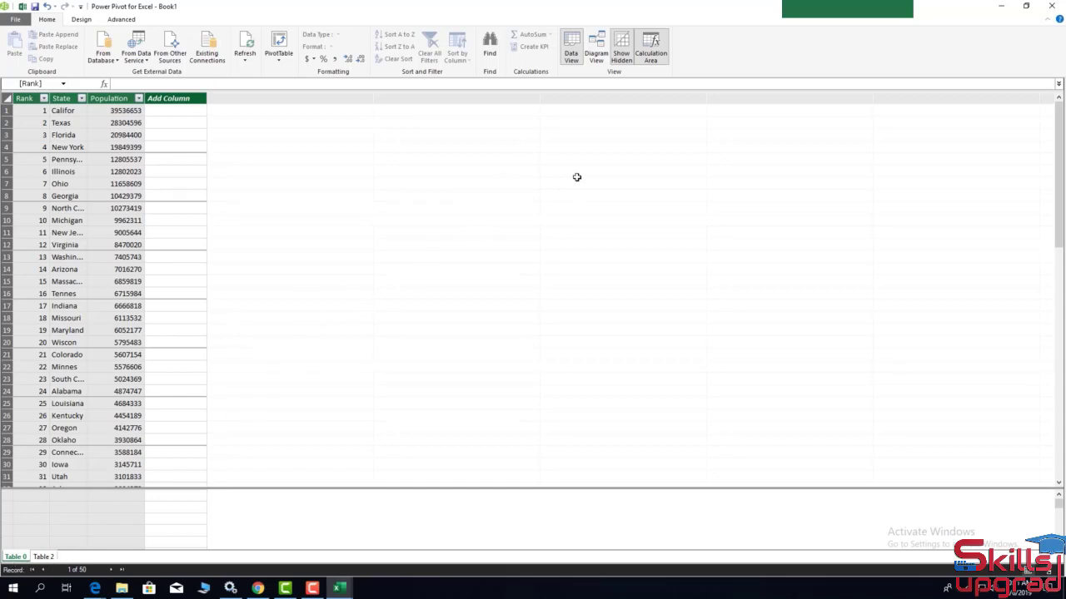
{"action": "left_click", "coordinate": [596, 54]}
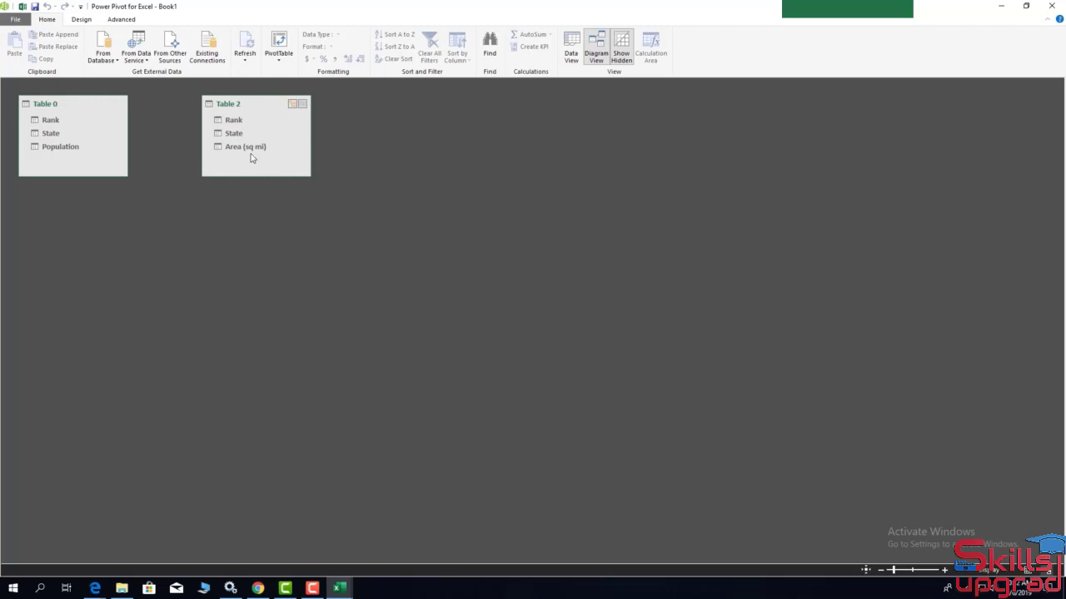
{"action": "left_click", "coordinate": [574, 52]}
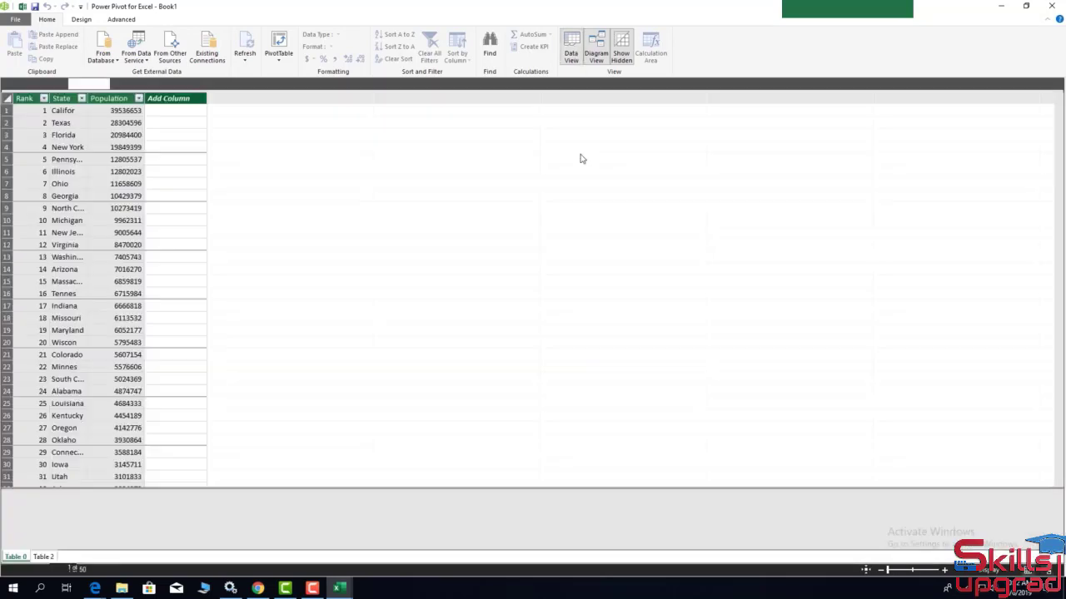
Refresh the data model in Power Pivot and move Table 1 ahead of Table 2.
{"action": "left_click", "coordinate": [245, 58]}
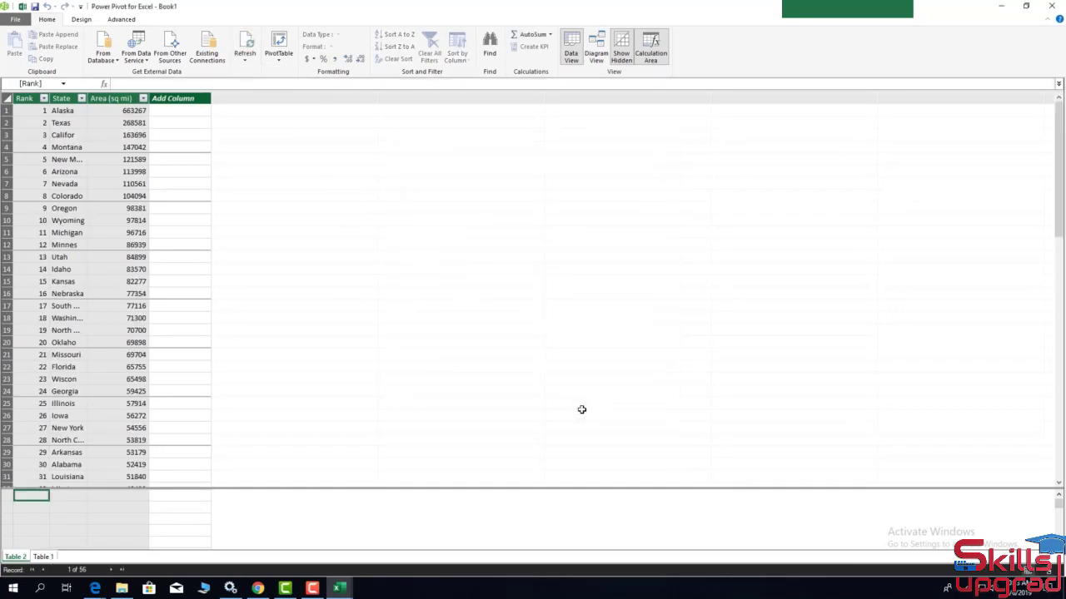
{"action": "left_click", "coordinate": [43, 556]}
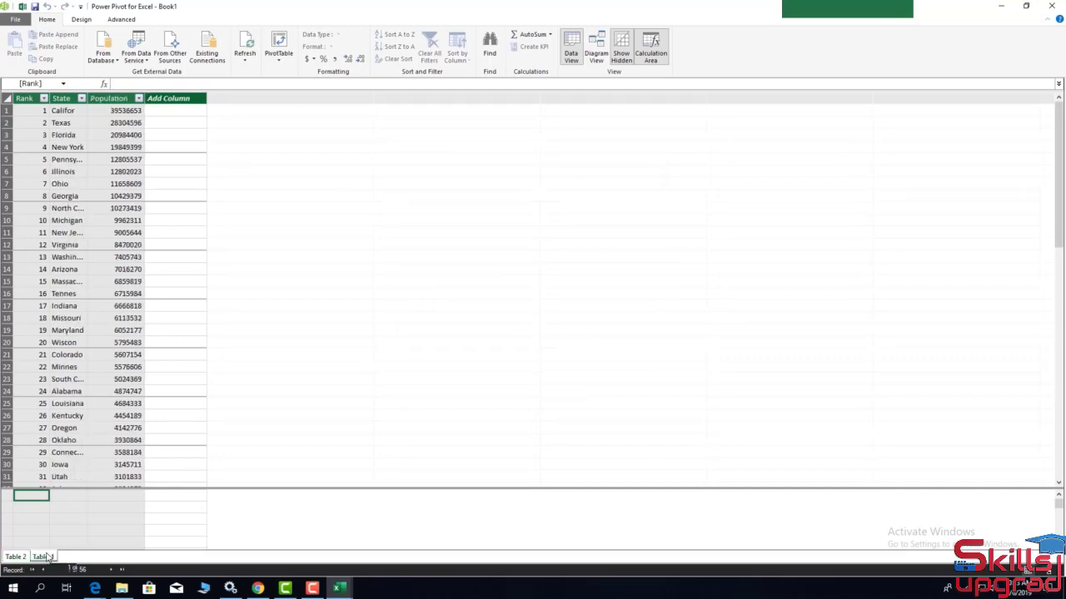
{"action": "left_click_drag", "start_coordinate": [48, 557], "coordinate": [13, 557]}
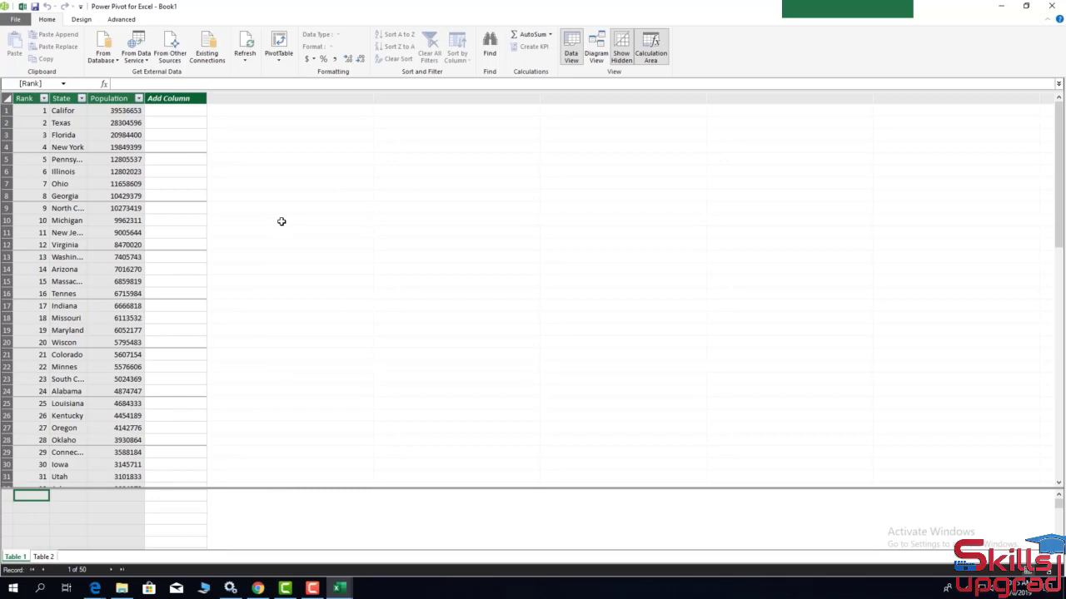
Close the Power Pivot window and insert a PivotTable from the workbook's Data Model in the existing worksheet at Sheet1!$A$1.
{"action": "left_click", "coordinate": [279, 62]}
{"action": "left_click", "coordinate": [406, 296]}
{"action": "left_click", "coordinate": [1050, 8]}
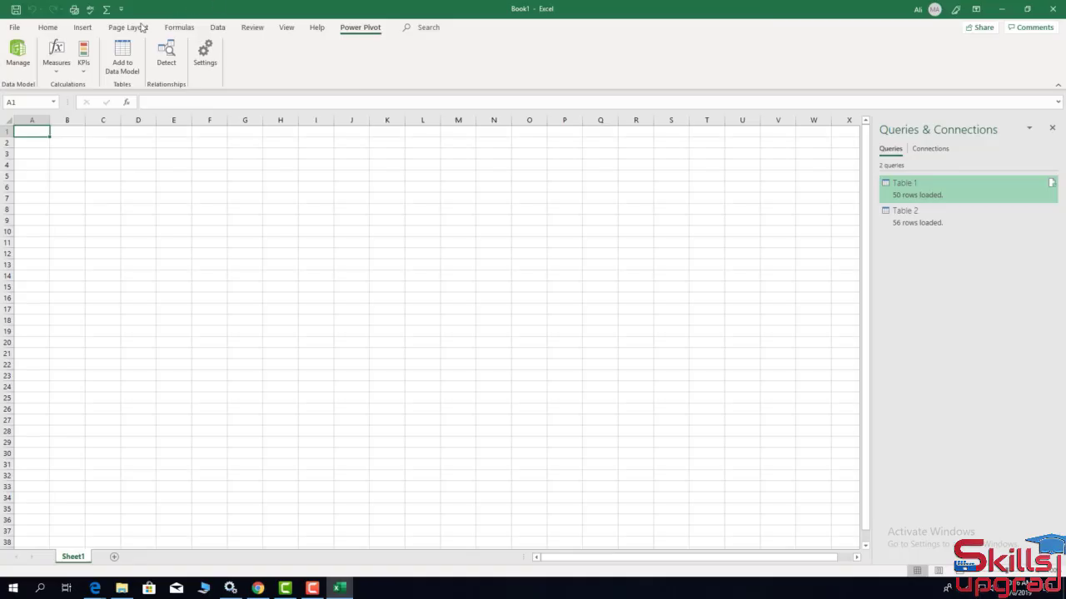
{"action": "left_click", "coordinate": [81, 27]}
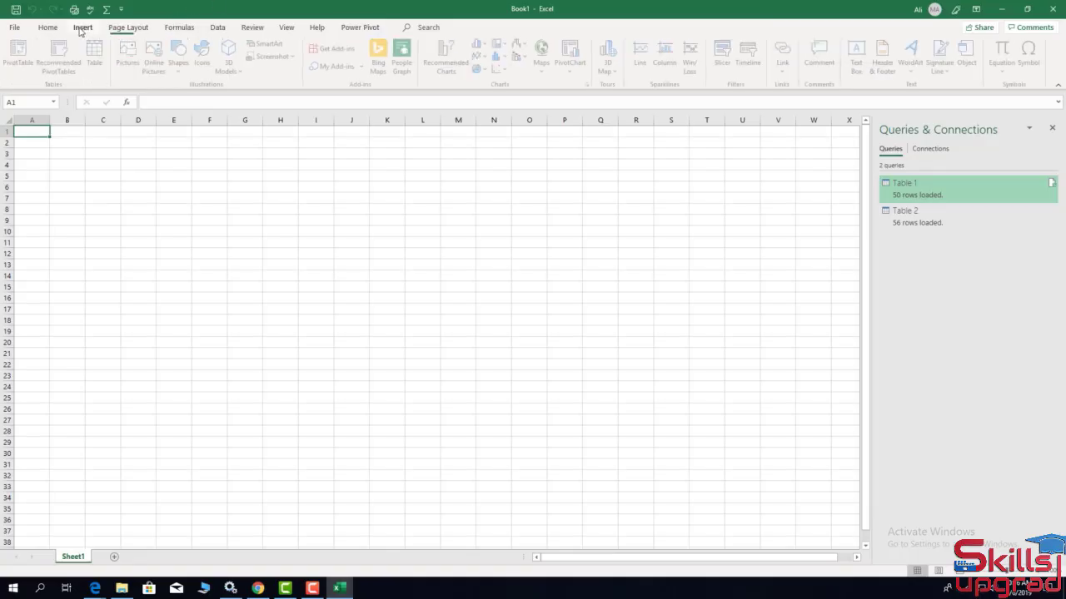
{"action": "left_click", "coordinate": [27, 55]}
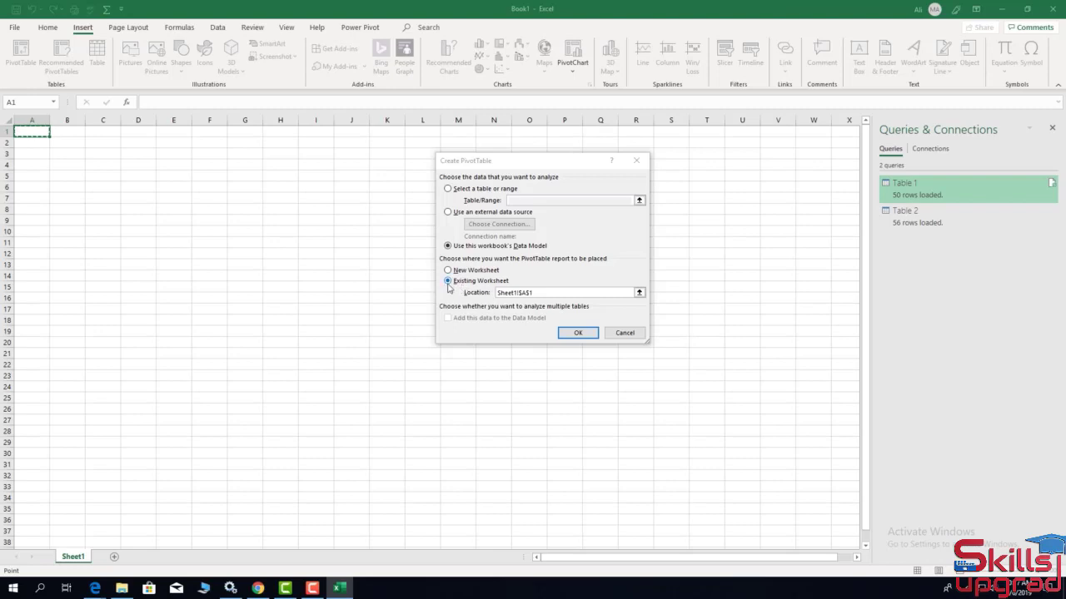
{"action": "left_click", "coordinate": [577, 334]}
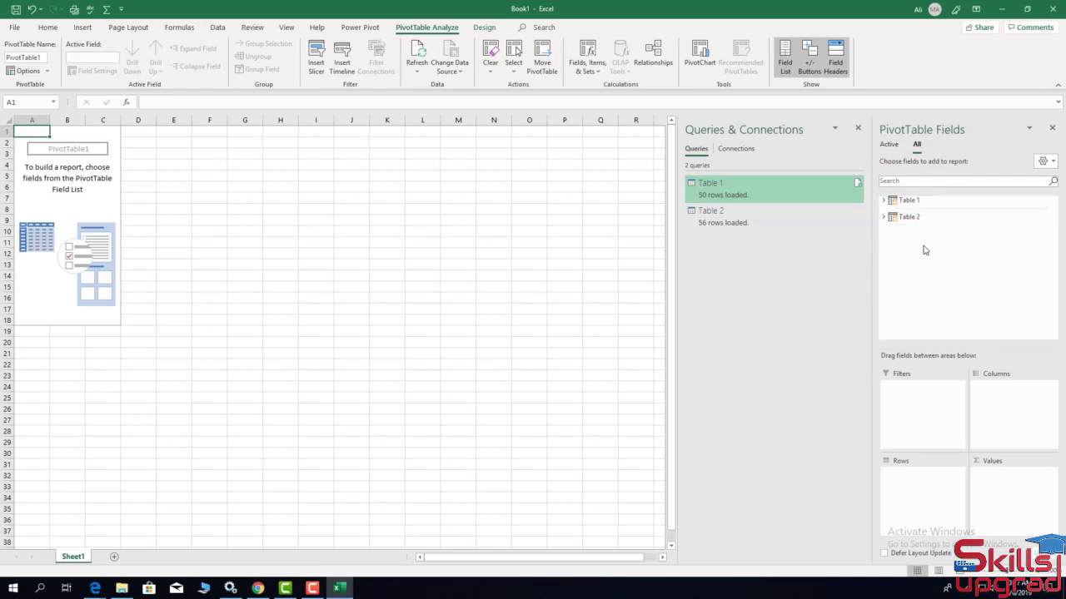
Add Population from Table 1 to the PivotTable's values and State to its rows.
{"action": "left_click", "coordinate": [885, 201]}
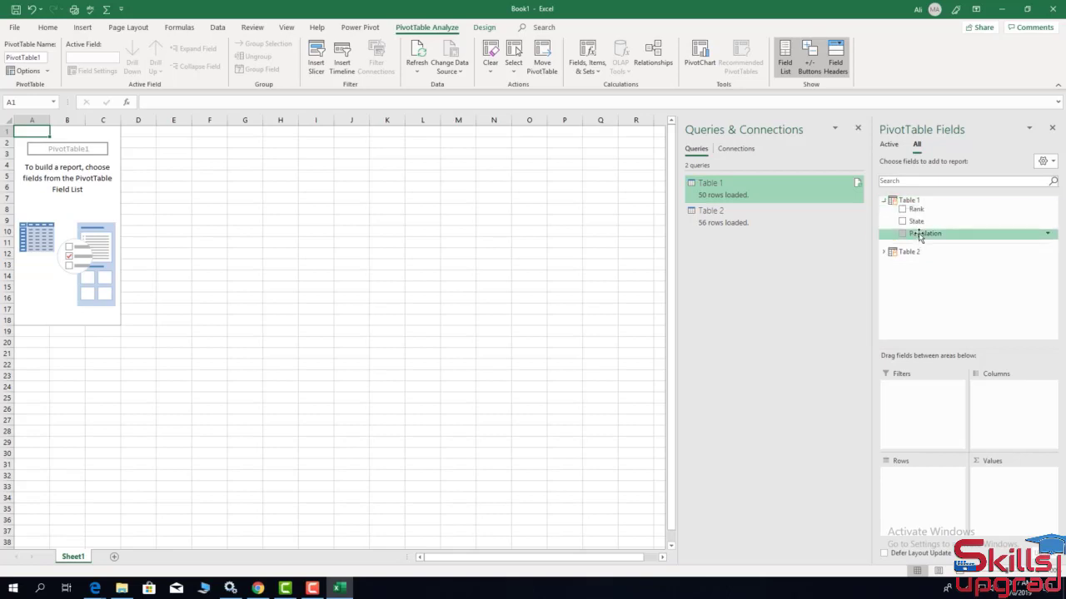
{"action": "left_click_drag", "start_coordinate": [920, 237], "coordinate": [1007, 490]}
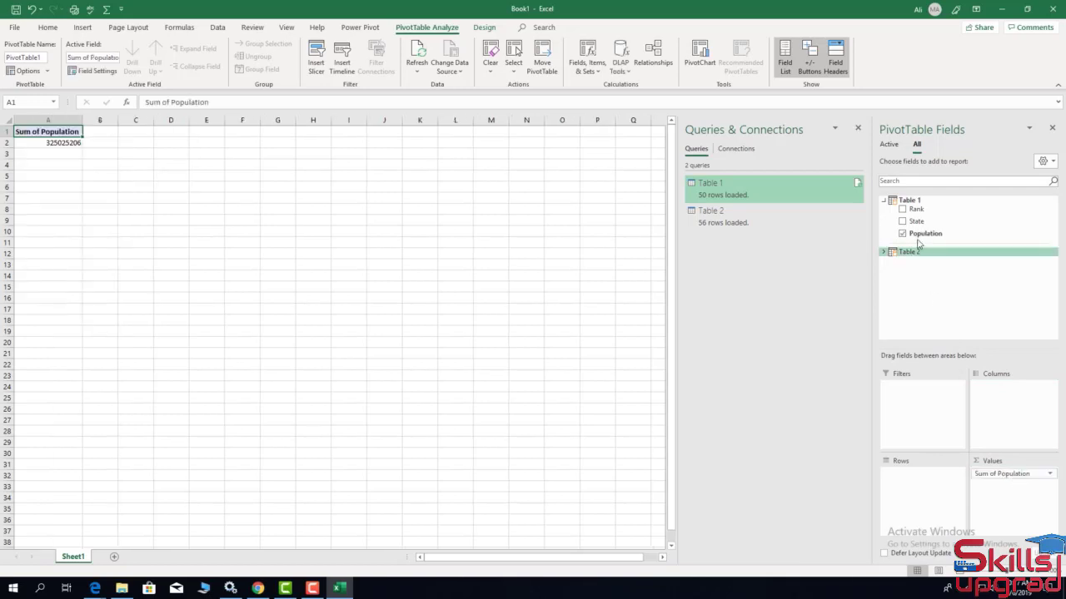
{"action": "left_click_drag", "start_coordinate": [914, 225], "coordinate": [908, 483]}
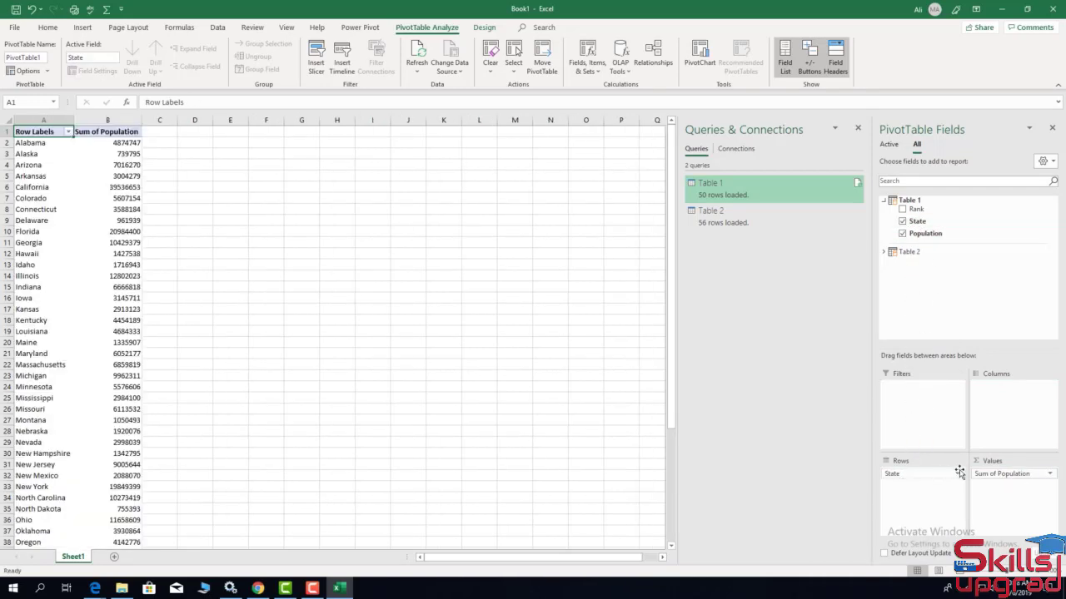
Format the Sum of Population values as Number with the 1000 separator and 0 decimal places.
{"action": "left_click", "coordinate": [111, 144]}
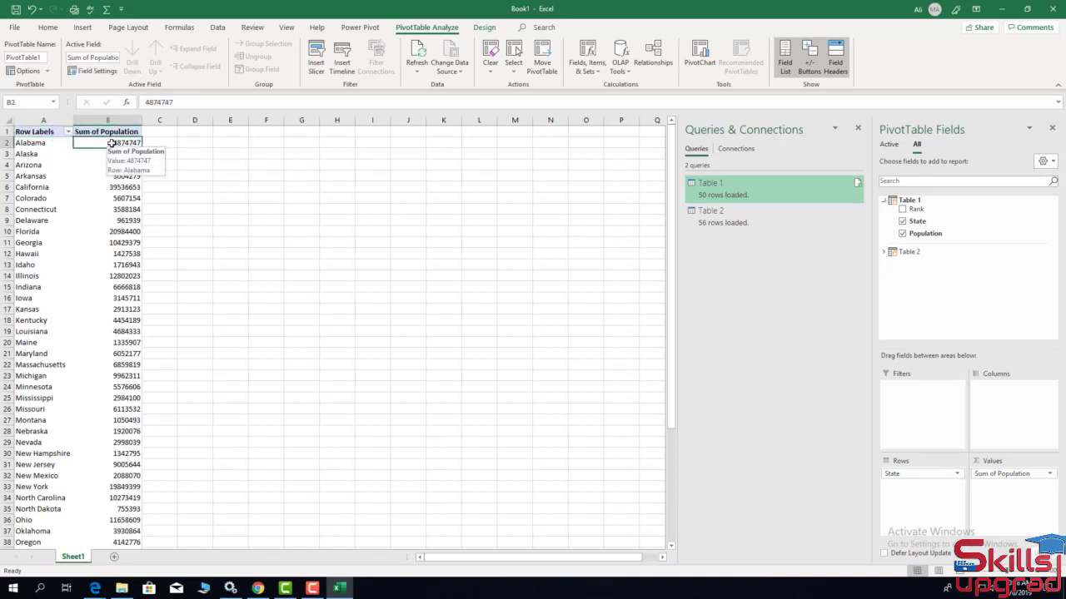
{"action": "key", "text": "ctrl+shift+Down"}
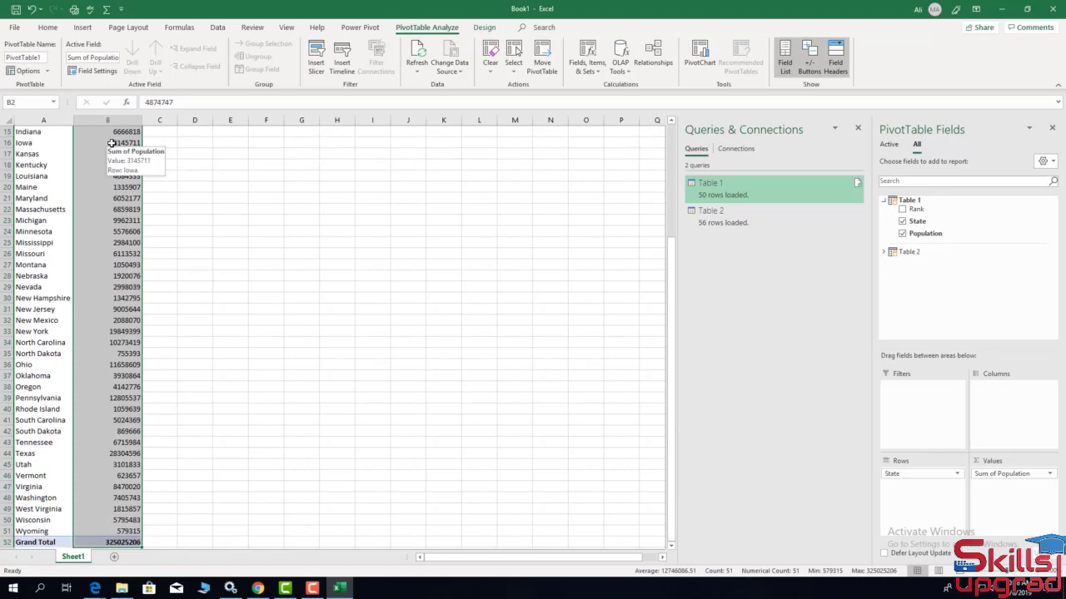
{"action": "left_click", "coordinate": [99, 71]}
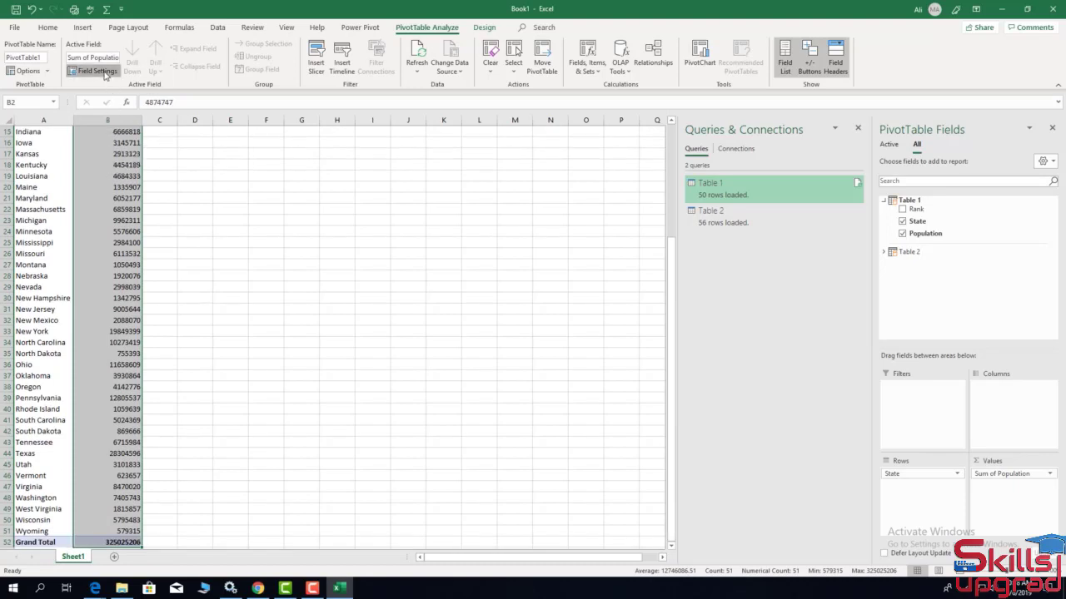
{"action": "left_click", "coordinate": [474, 326]}
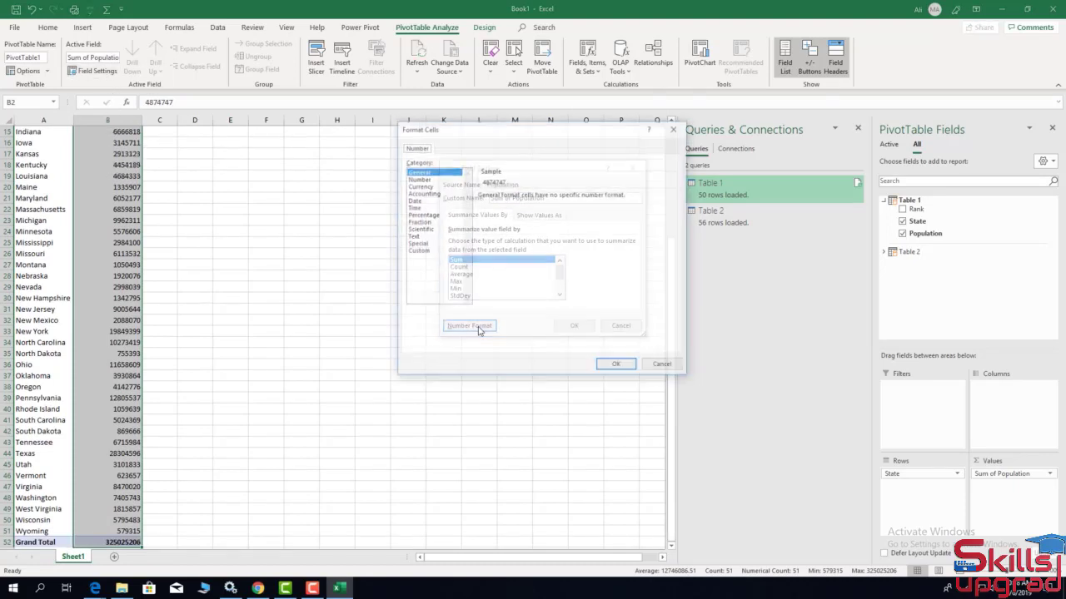
{"action": "left_click", "coordinate": [416, 179]}
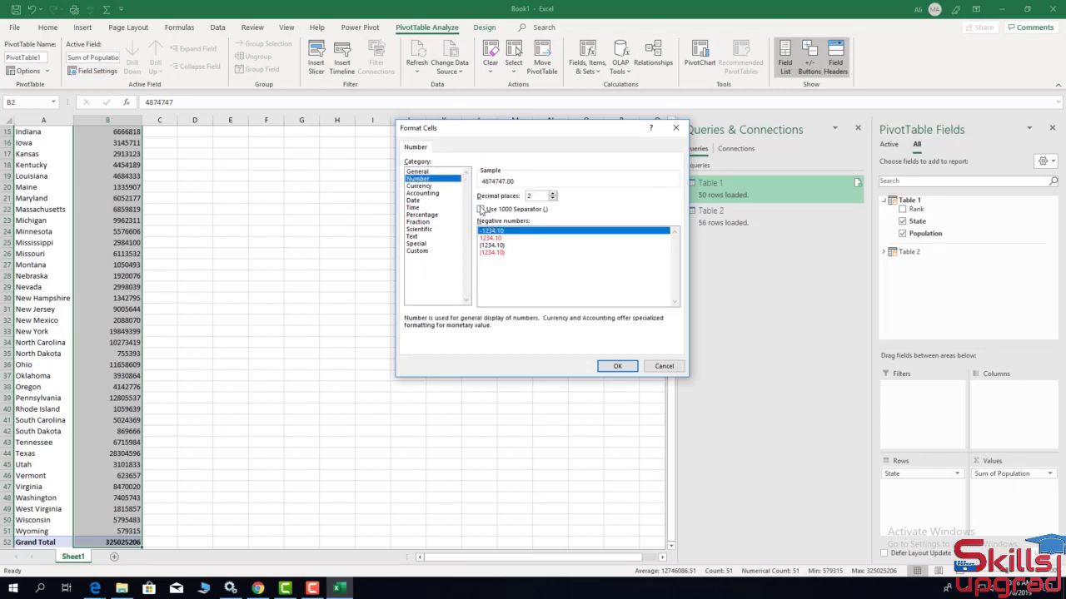
{"action": "left_click", "coordinate": [481, 210]}
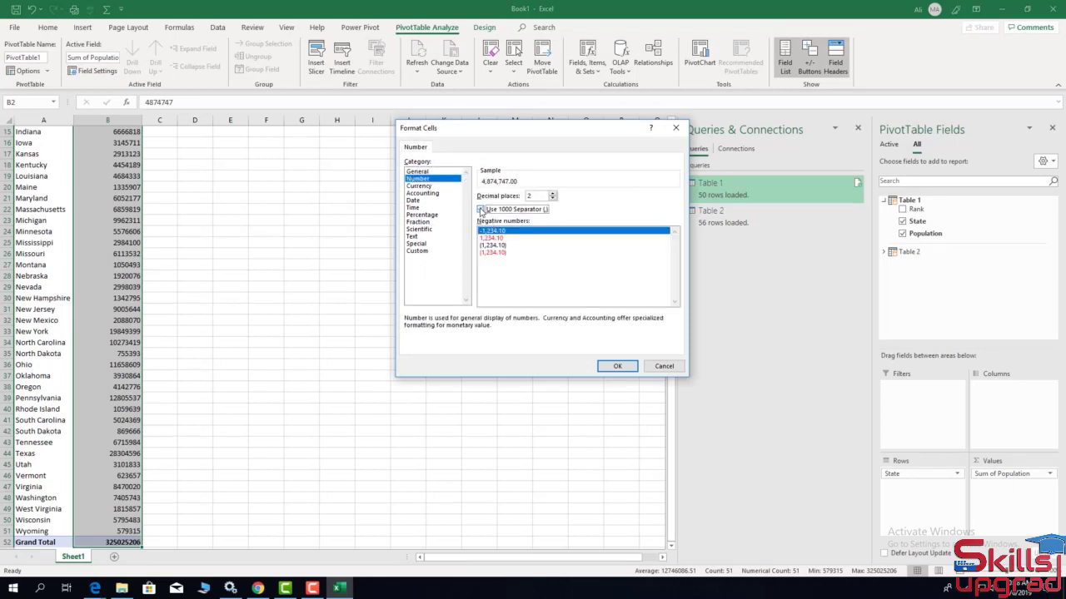
{"action": "double_click", "coordinate": [552, 199]}
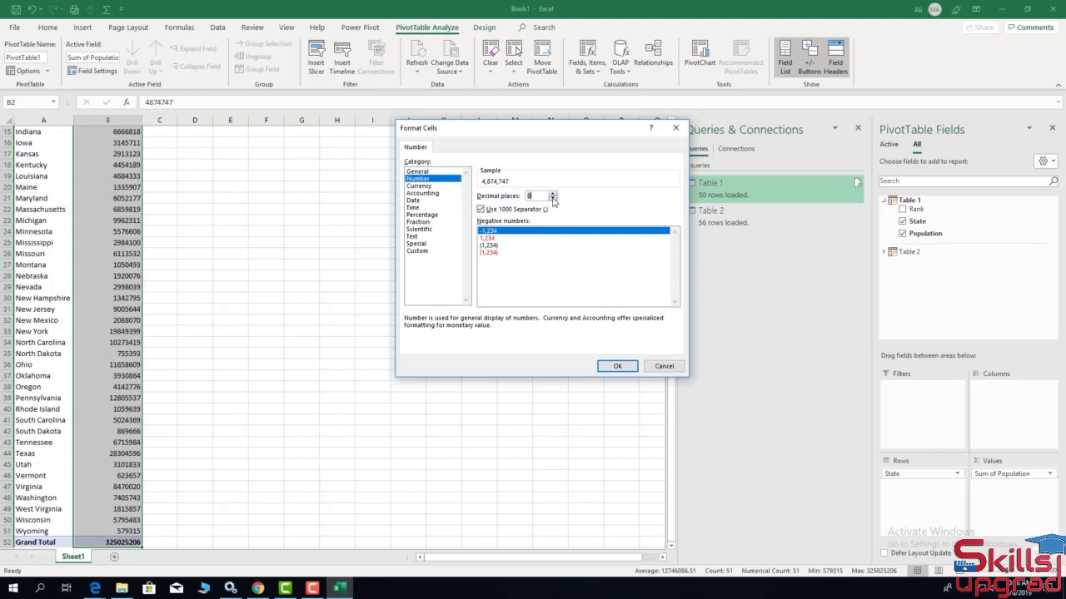
{"action": "left_click", "coordinate": [617, 366]}
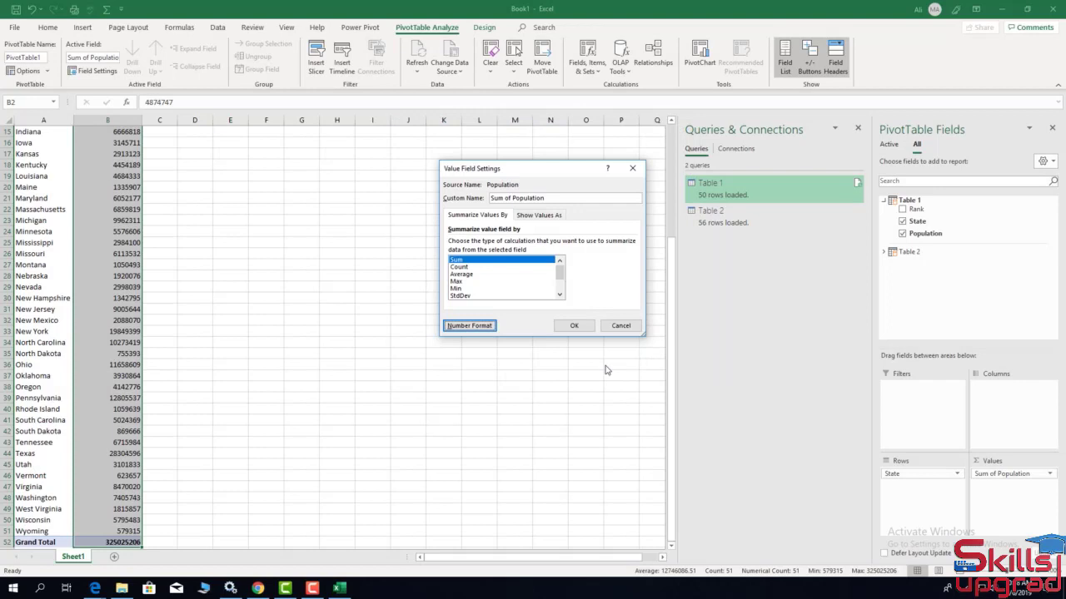
{"action": "left_click", "coordinate": [574, 326]}
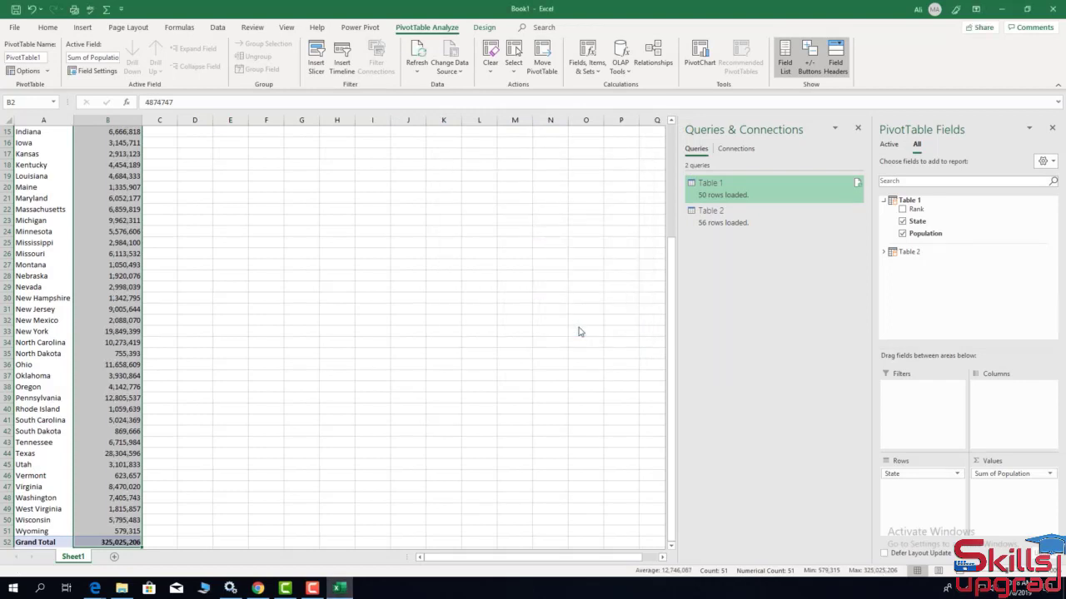
Add Rank from Table 1 to the PivotTable's values and insert a slicer for State.
{"action": "scroll", "coordinate": [494, 316], "scroll_direction": "up", "scroll_amount": 5}
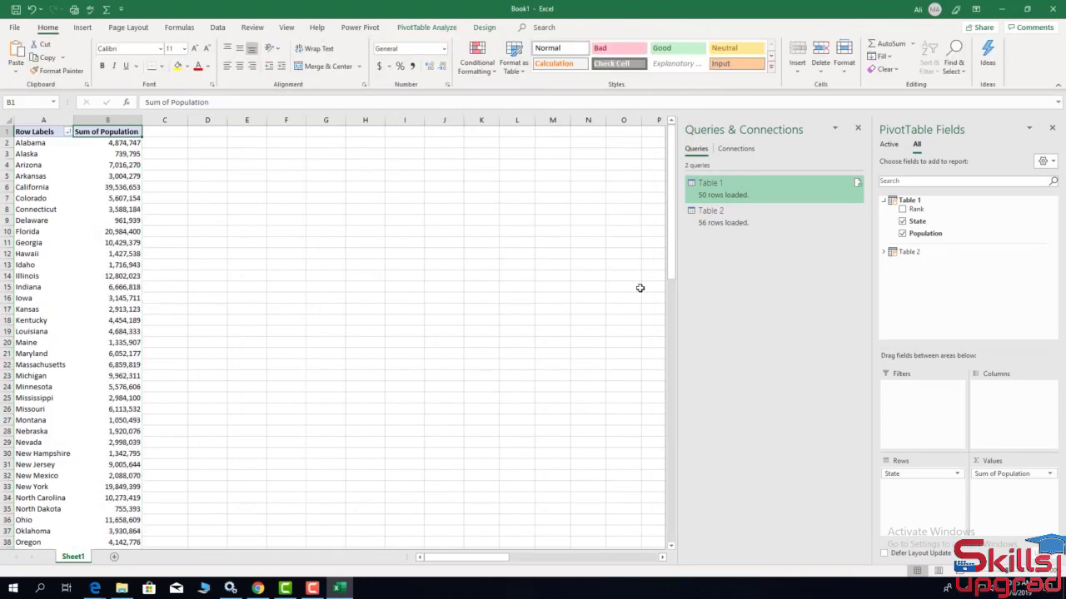
{"action": "left_click", "coordinate": [903, 210]}
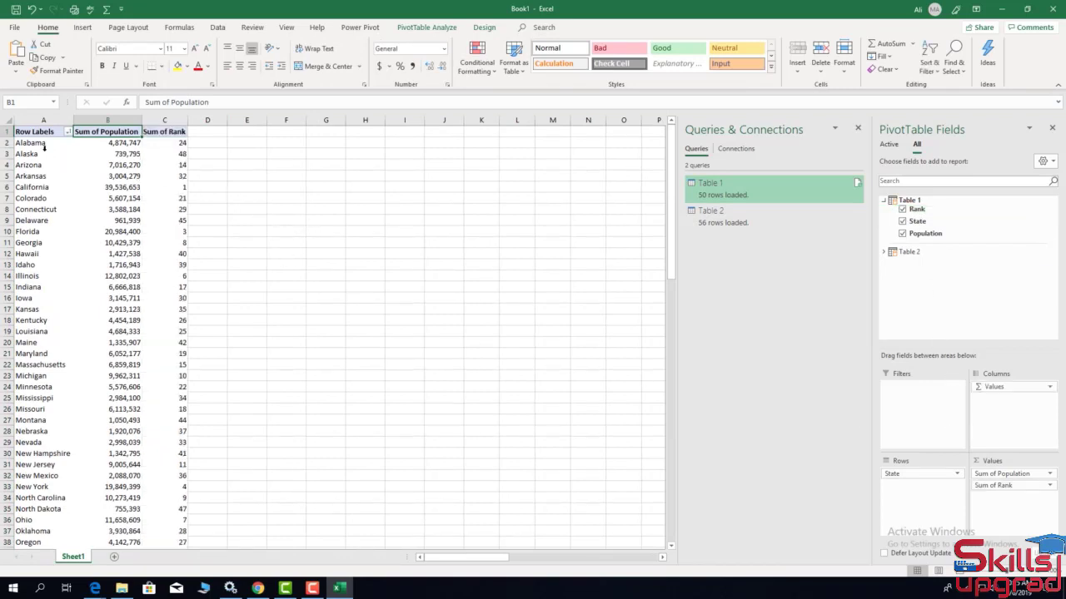
{"action": "left_click", "coordinate": [425, 28]}
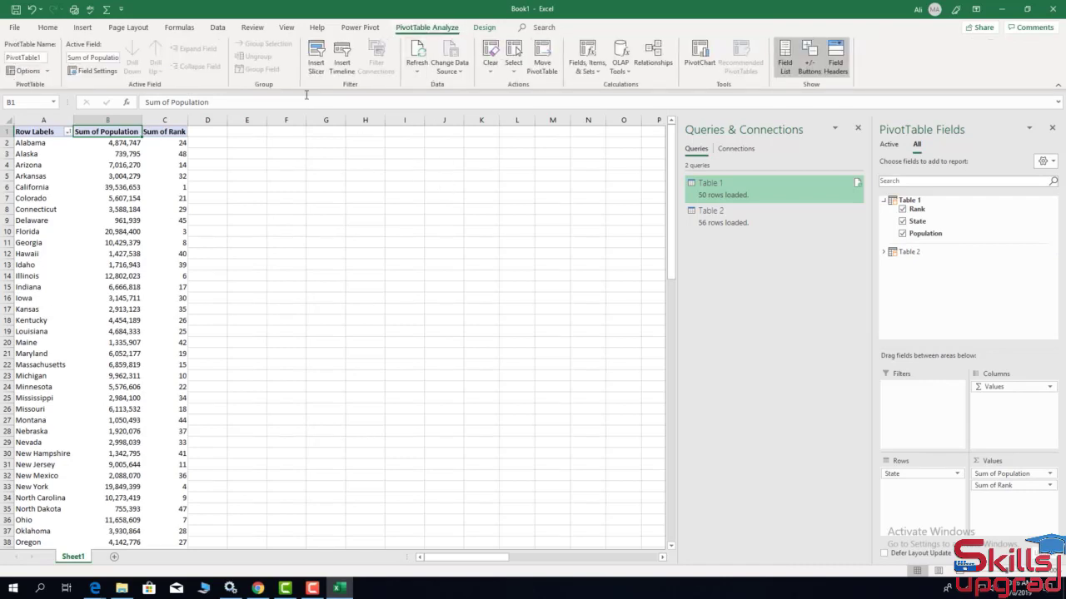
{"action": "left_click", "coordinate": [324, 57]}
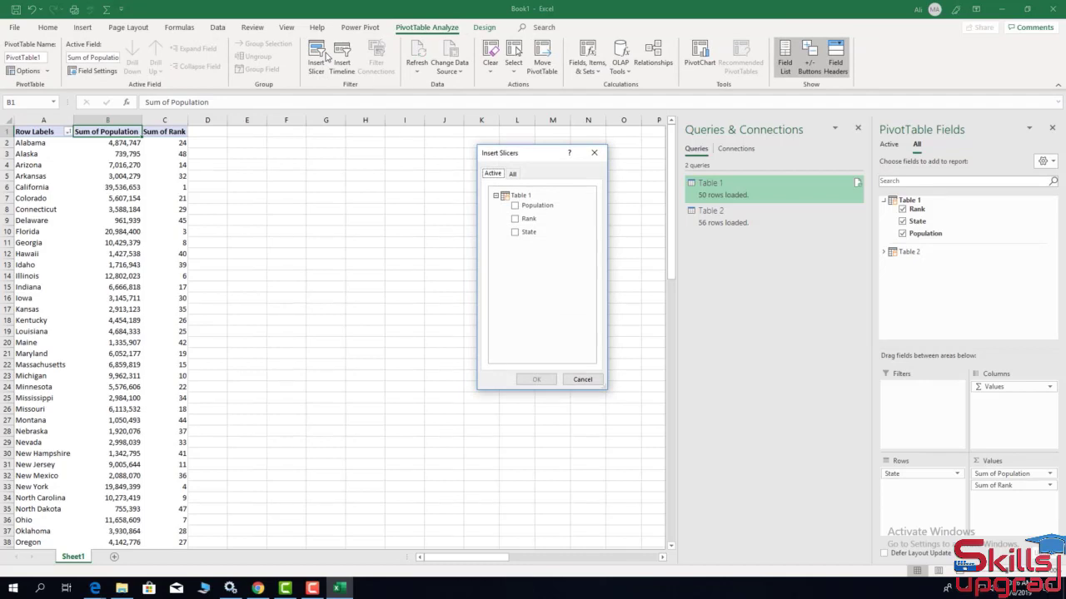
{"action": "left_click", "coordinate": [516, 233]}
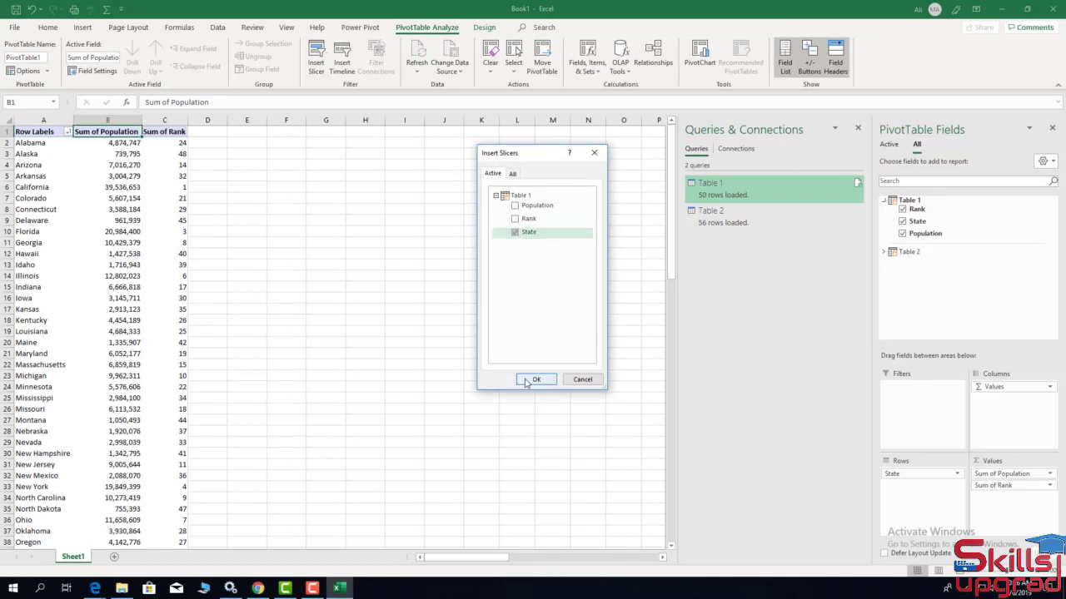
{"action": "left_click", "coordinate": [526, 380]}
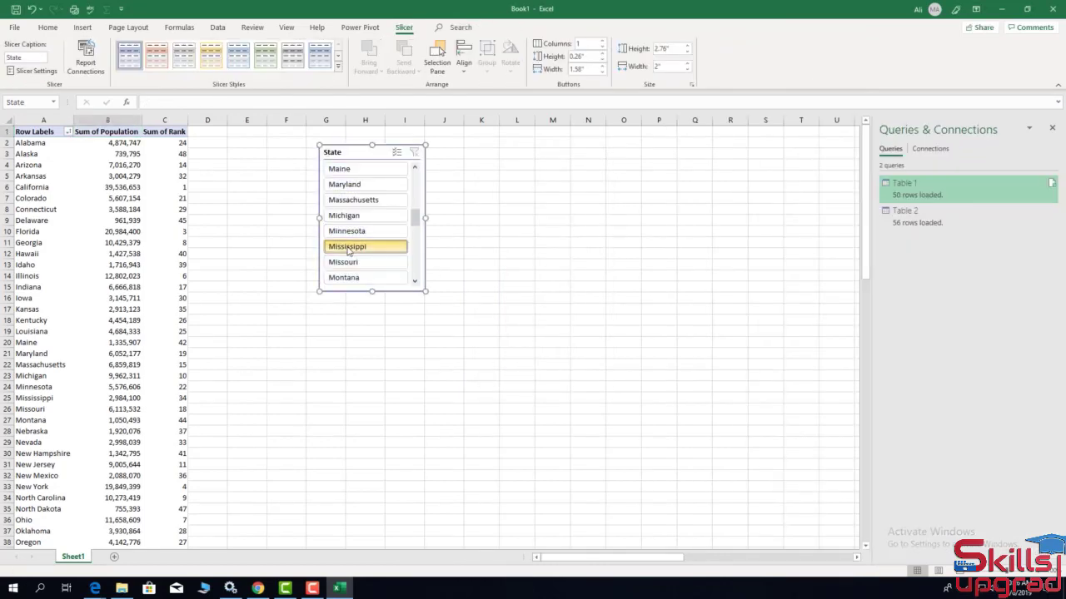
Filter the PivotTable with the State slicer by Mississippi, Montana and Michigan in turn, and clear the slicer filter.
{"action": "left_click", "coordinate": [348, 249]}
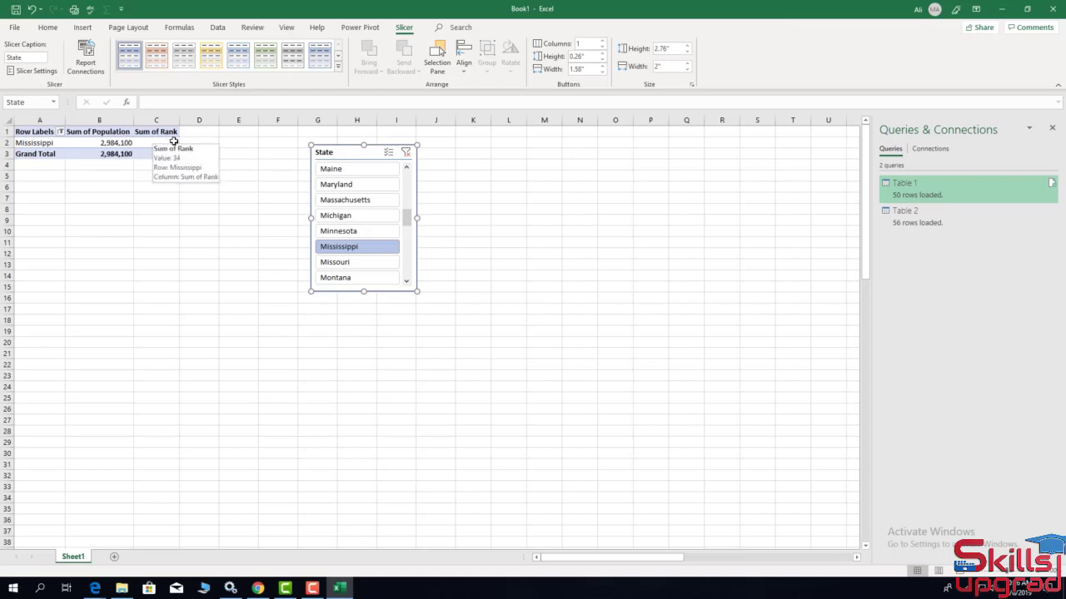
{"action": "left_click", "coordinate": [337, 278]}
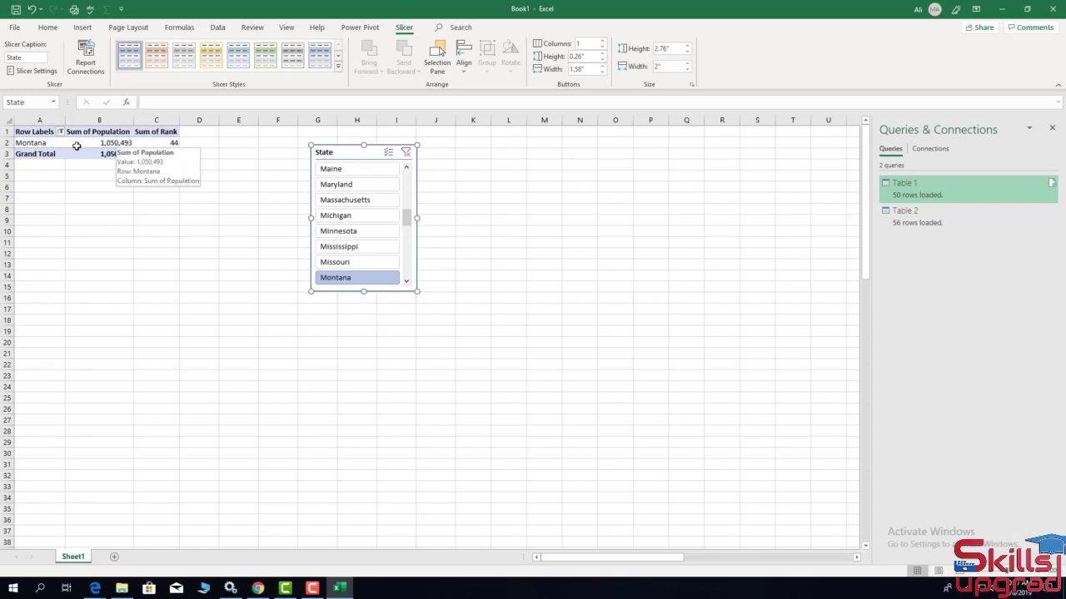
{"action": "left_click", "coordinate": [331, 215]}
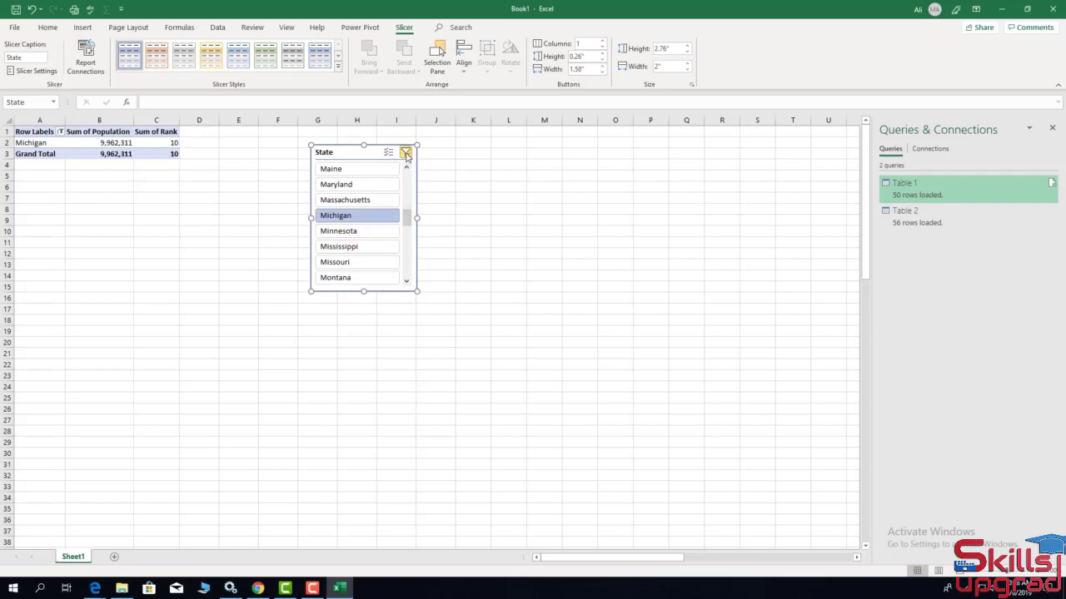
{"action": "left_click", "coordinate": [405, 153]}
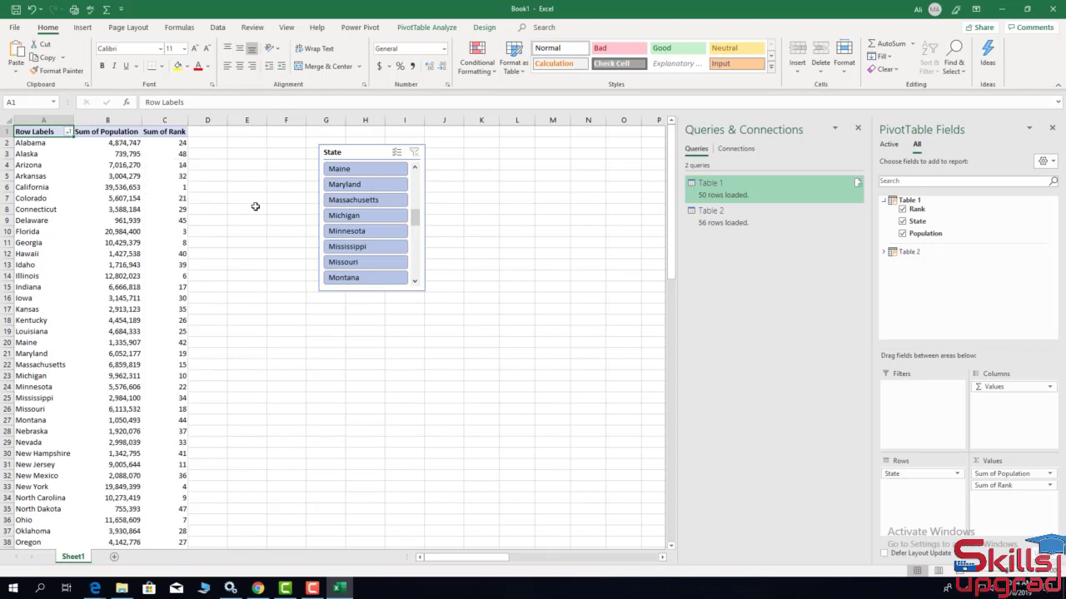
Sort the PivotTable's State row labels in descending order by Sum of Population.
{"action": "left_click", "coordinate": [67, 131]}
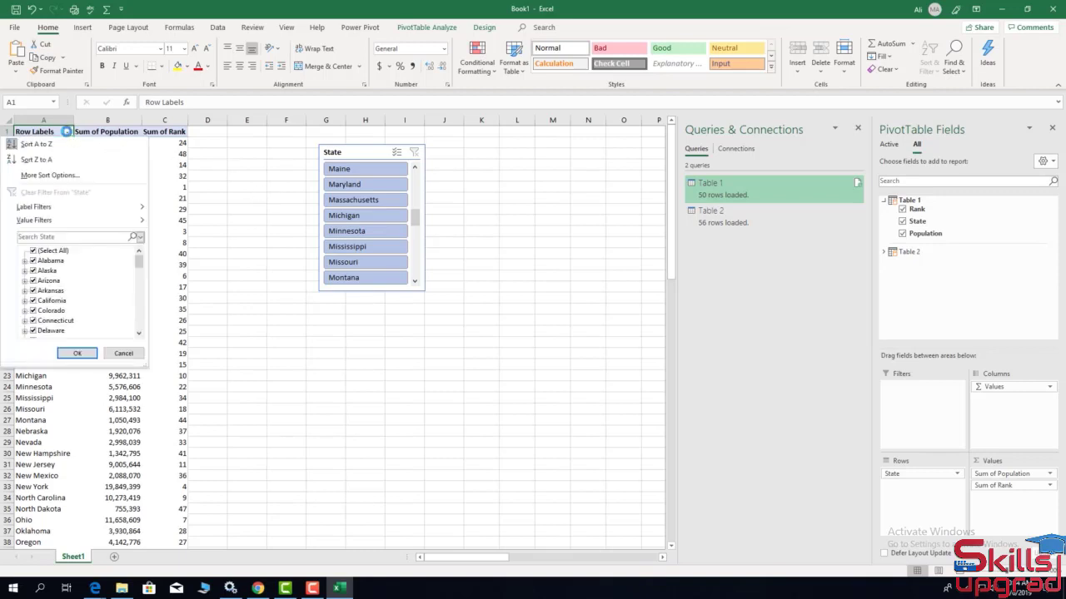
{"action": "left_click", "coordinate": [52, 176]}
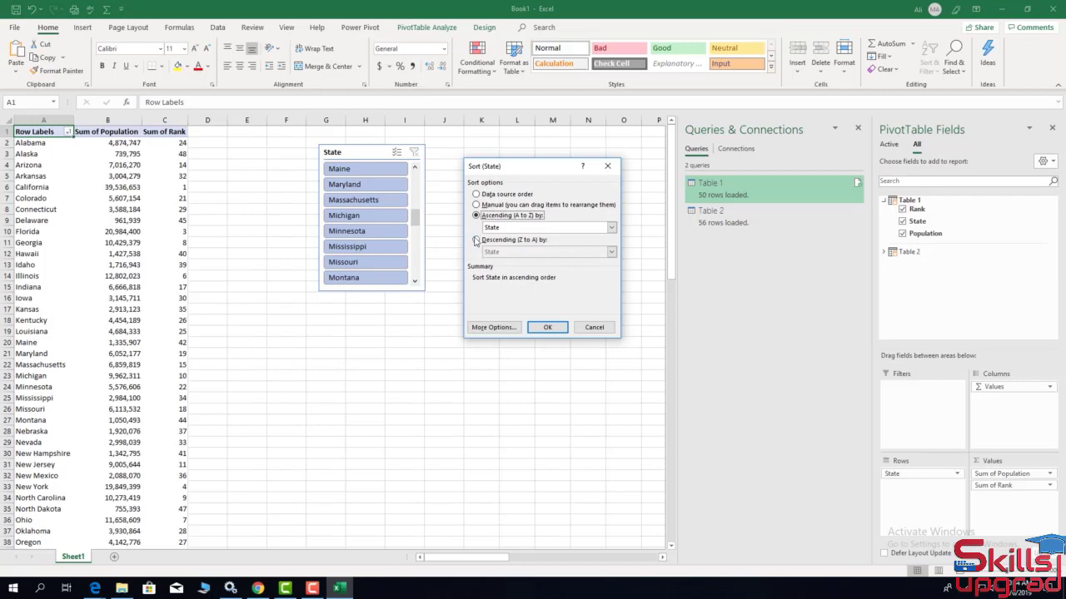
{"action": "left_click", "coordinate": [475, 240]}
{"action": "left_click", "coordinate": [502, 253]}
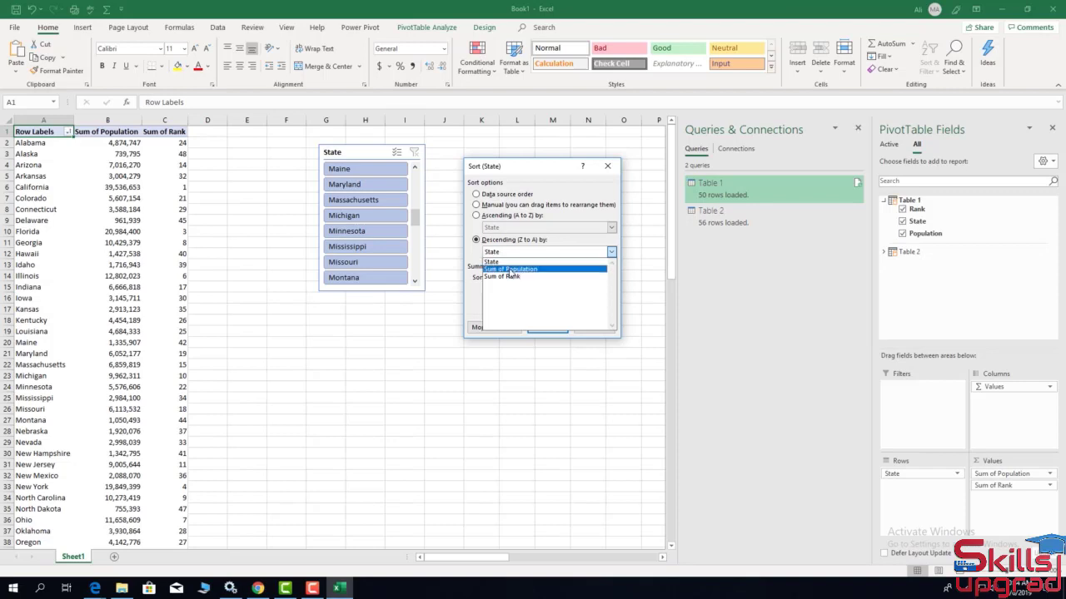
{"action": "left_click", "coordinate": [510, 270]}
{"action": "left_click", "coordinate": [547, 327]}
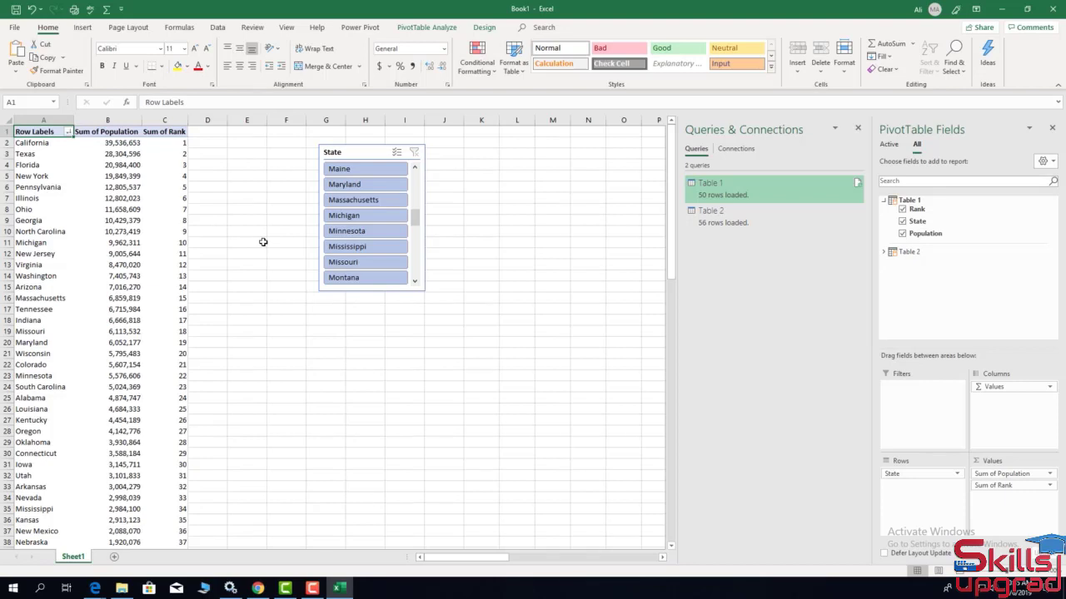
Apply a Top 10 value filter to the State row labels, showing the top 10 items by Sum of Population.
{"action": "left_click", "coordinate": [68, 132]}
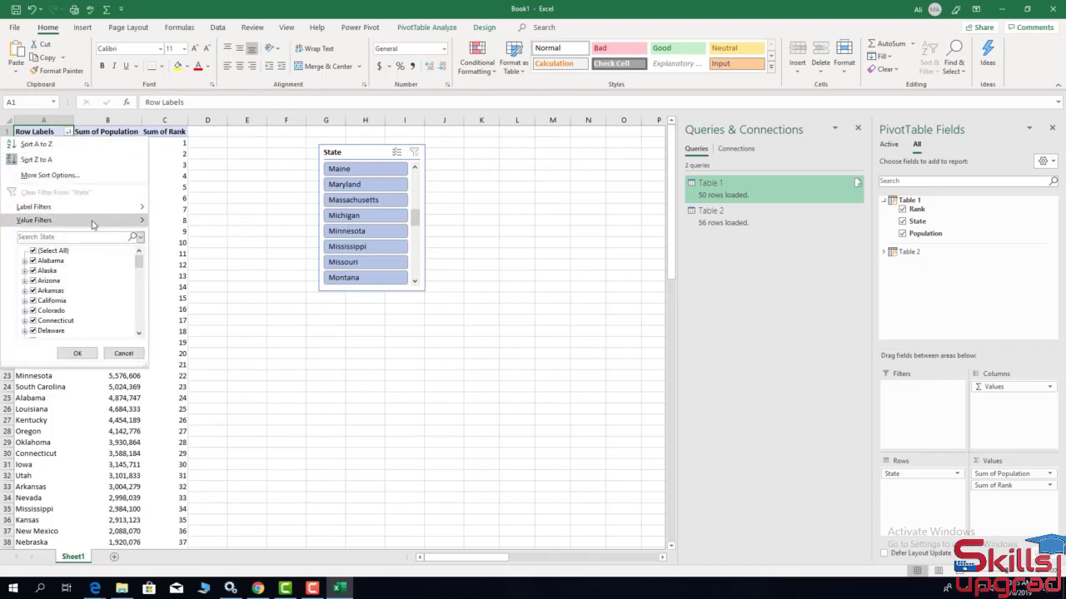
{"action": "mouse_move", "coordinate": [92, 225]}
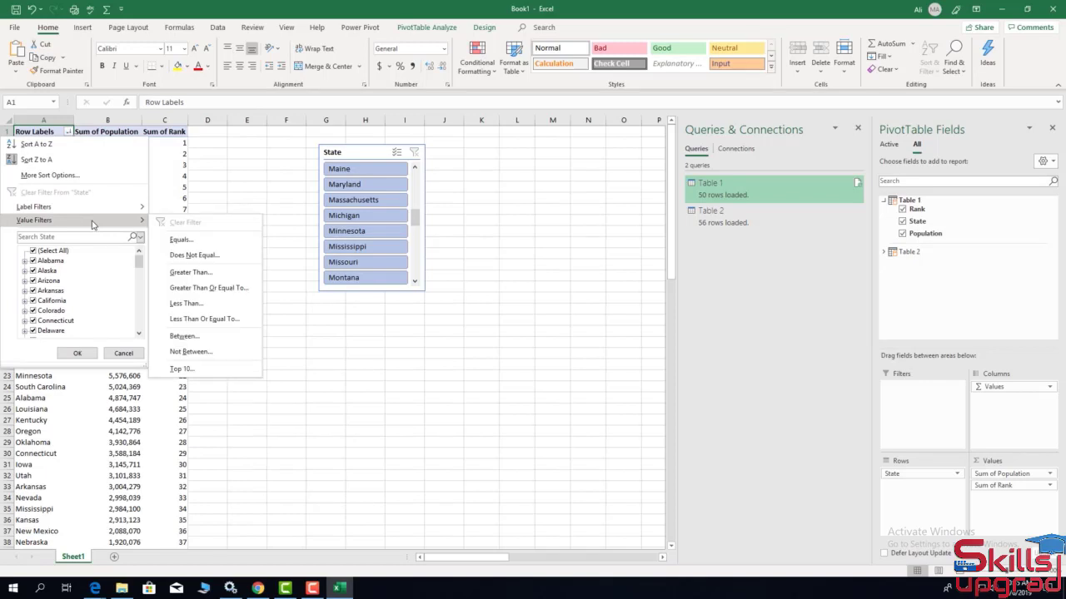
{"action": "left_click", "coordinate": [191, 373]}
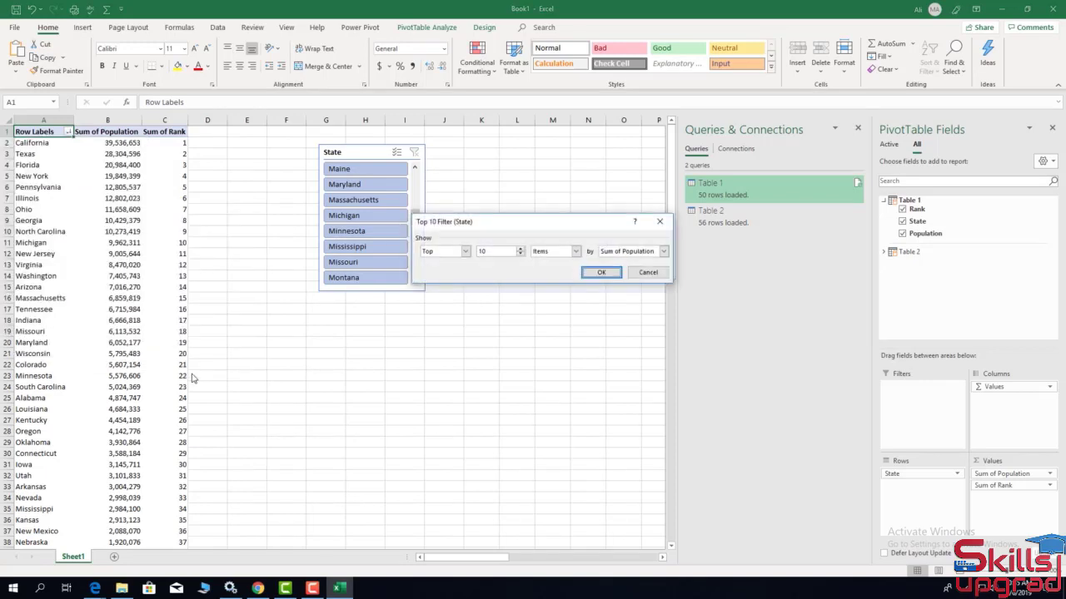
{"action": "left_click", "coordinate": [601, 272]}
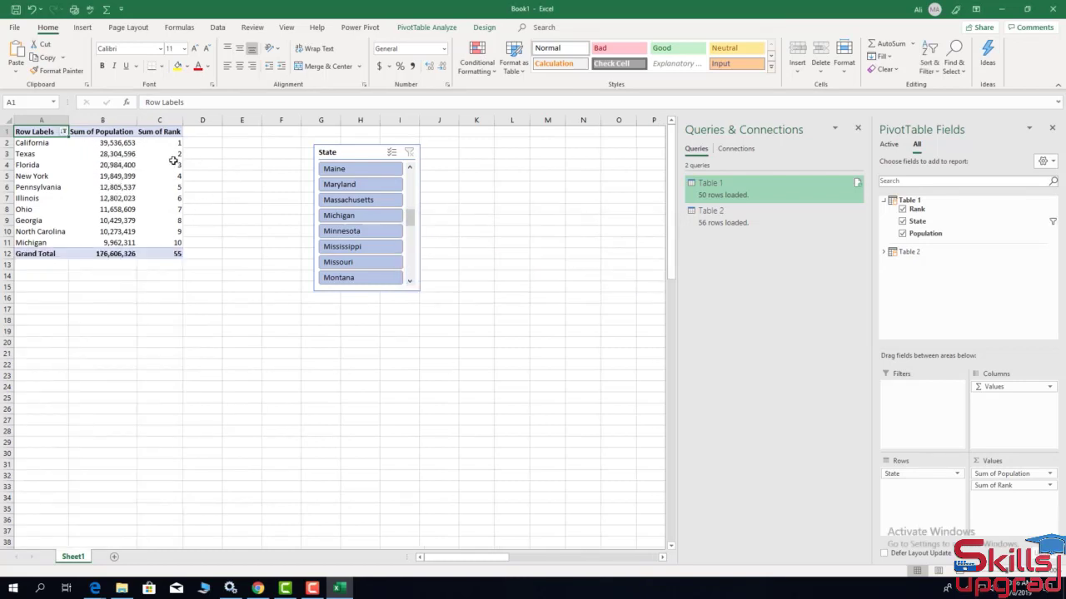
Sort the filtered states A to Z, and re-sort them in descending order by Sum of Population.
{"action": "left_click", "coordinate": [63, 131]}
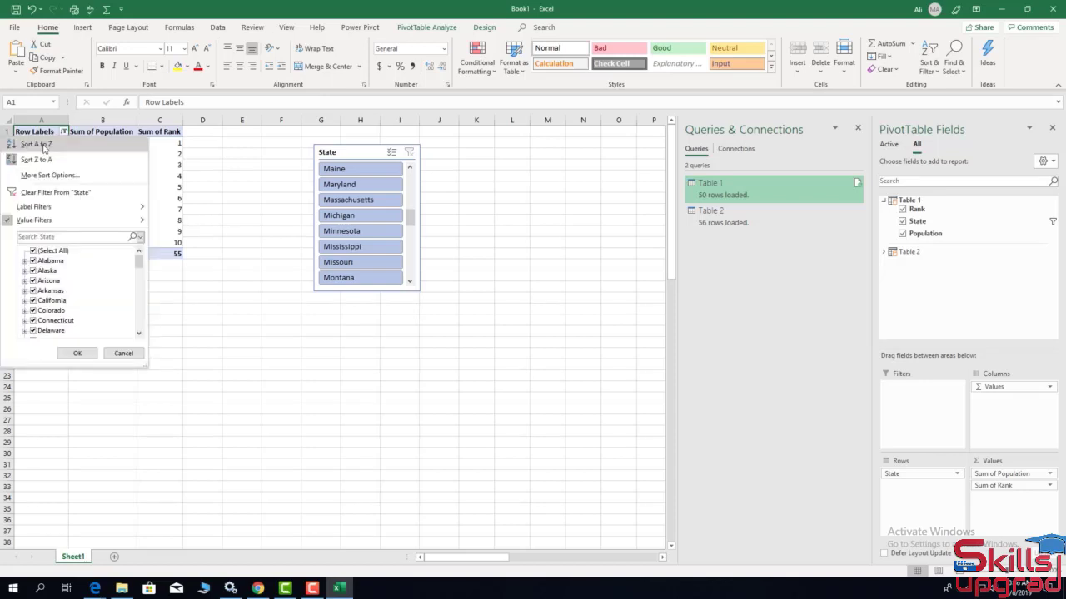
{"action": "left_click", "coordinate": [36, 144]}
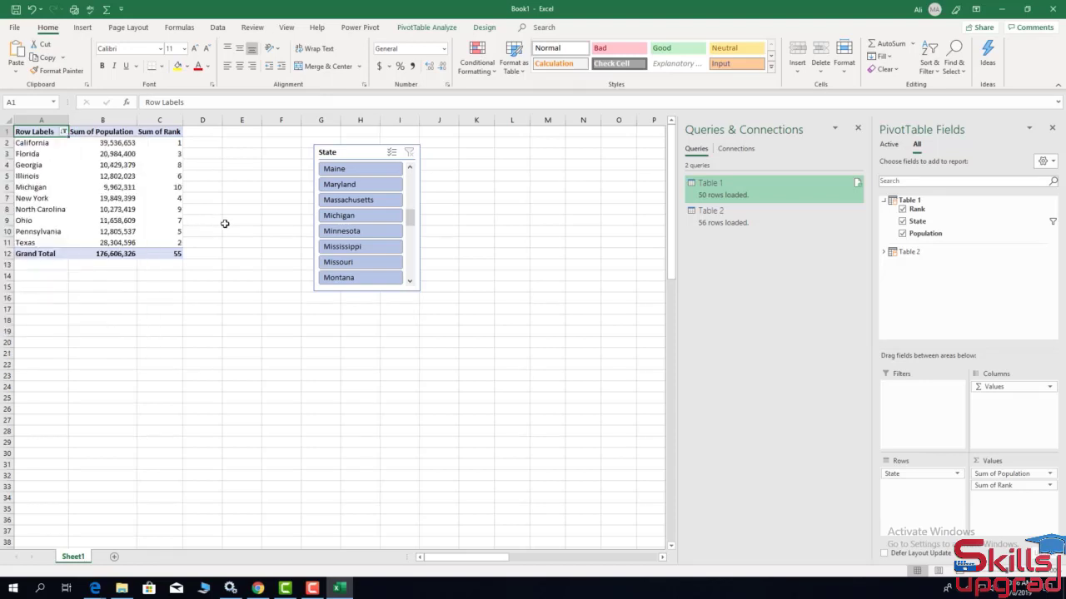
{"action": "left_click", "coordinate": [63, 131]}
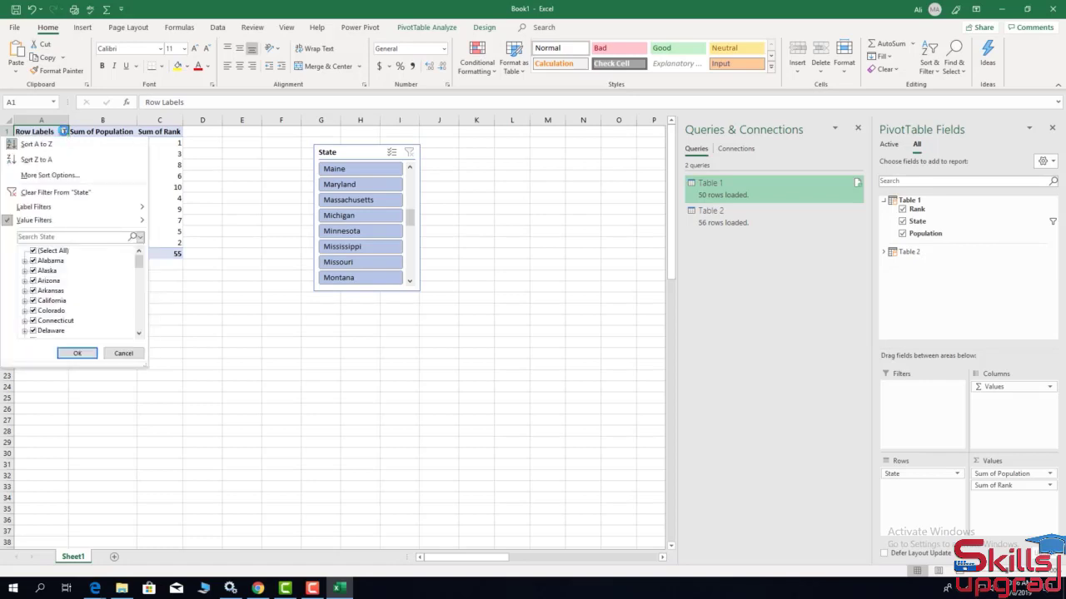
{"action": "left_click", "coordinate": [73, 176]}
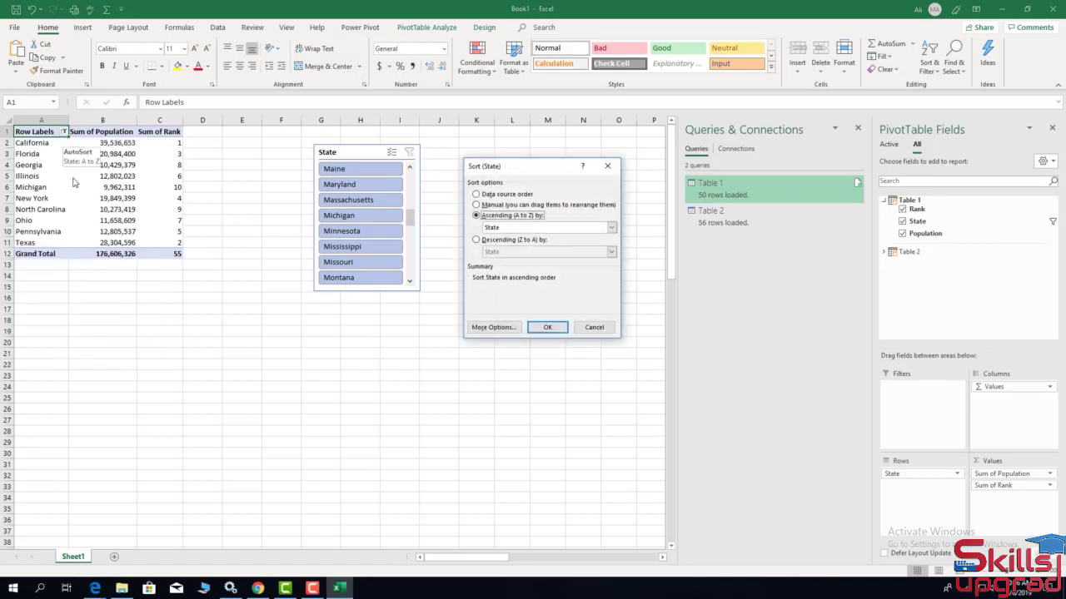
{"action": "left_click", "coordinate": [477, 241]}
{"action": "left_click", "coordinate": [611, 252]}
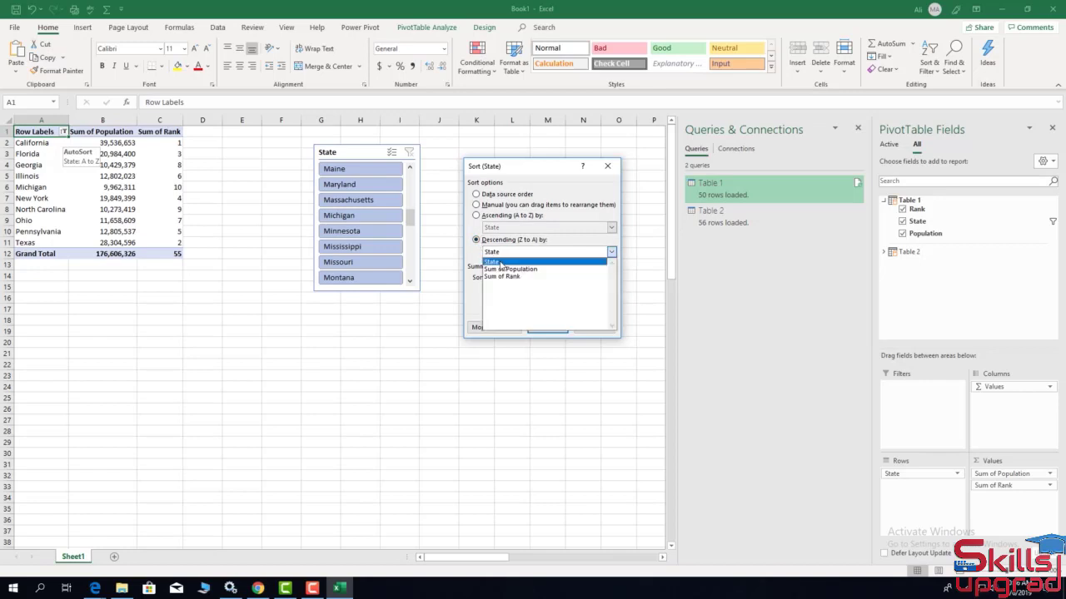
{"action": "left_click", "coordinate": [507, 275]}
{"action": "left_click", "coordinate": [552, 328]}
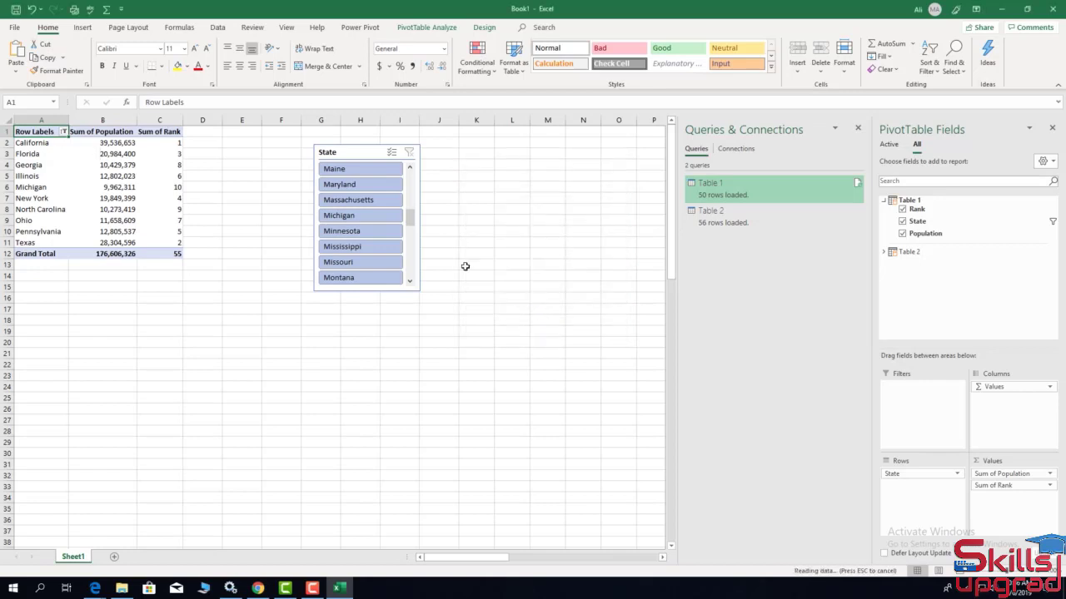
Clear the filter from State and sort the full list of row labels A to Z.
{"action": "left_click", "coordinate": [64, 133]}
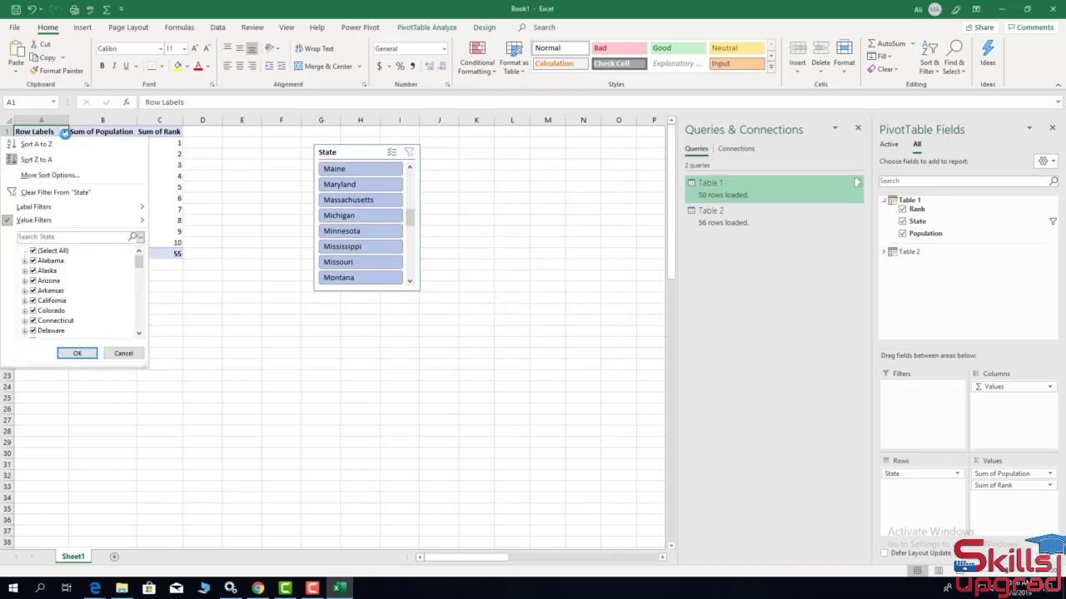
{"action": "left_click", "coordinate": [71, 192]}
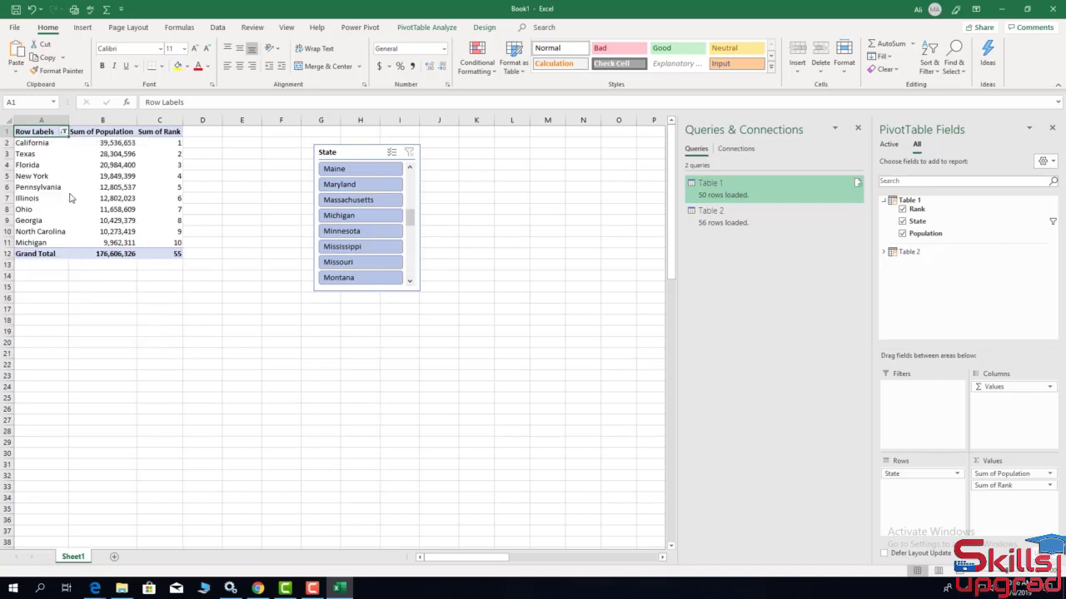
{"action": "left_click", "coordinate": [68, 132]}
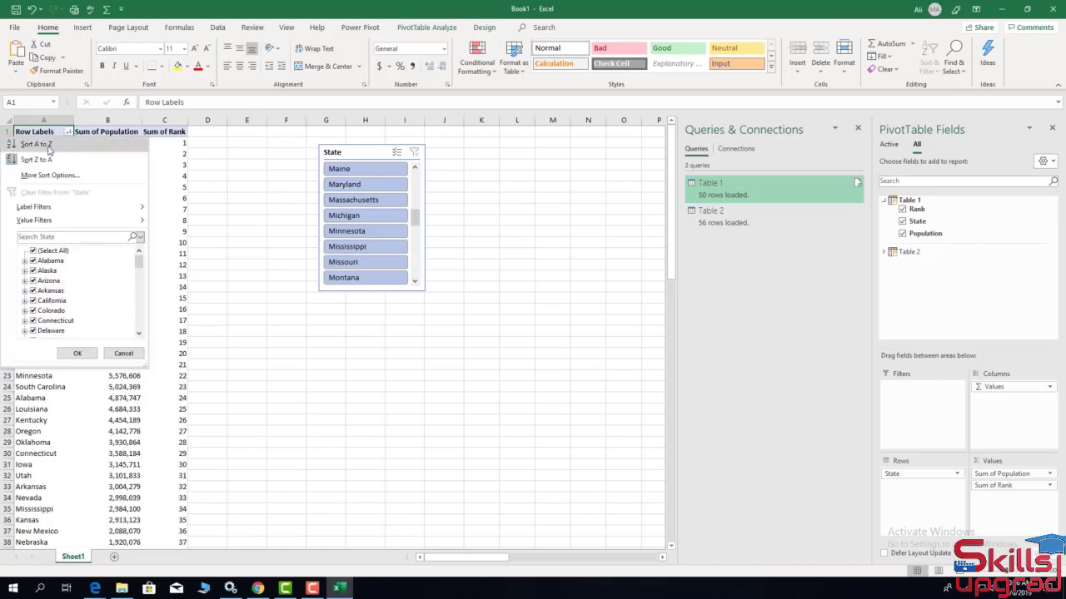
{"action": "left_click", "coordinate": [38, 144]}
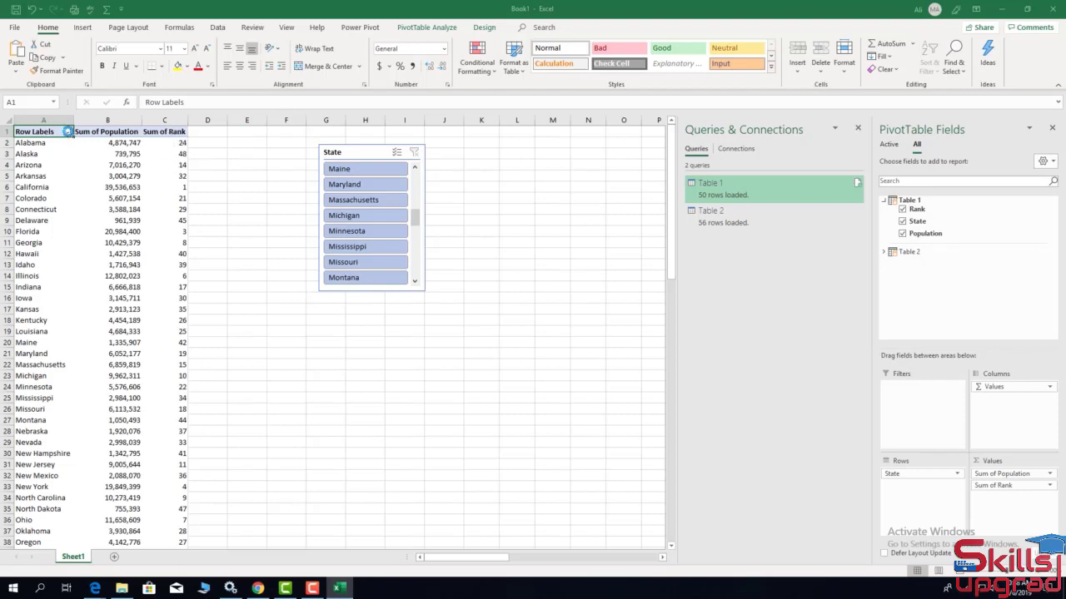
Sort the full, unfiltered list of states in descending order by Sum of Population.
{"action": "left_click", "coordinate": [68, 133]}
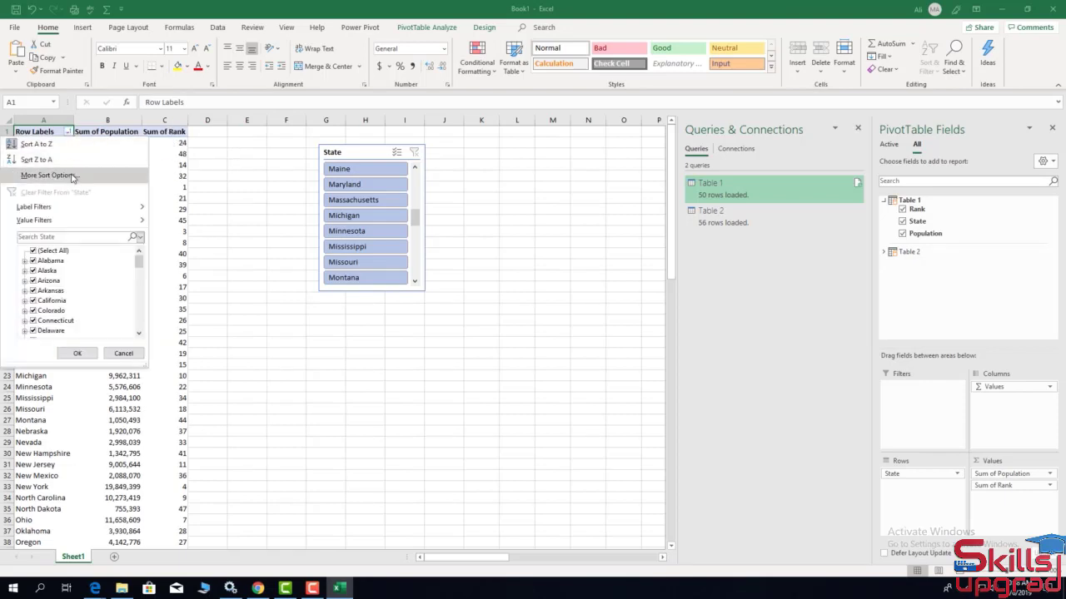
{"action": "left_click", "coordinate": [72, 176]}
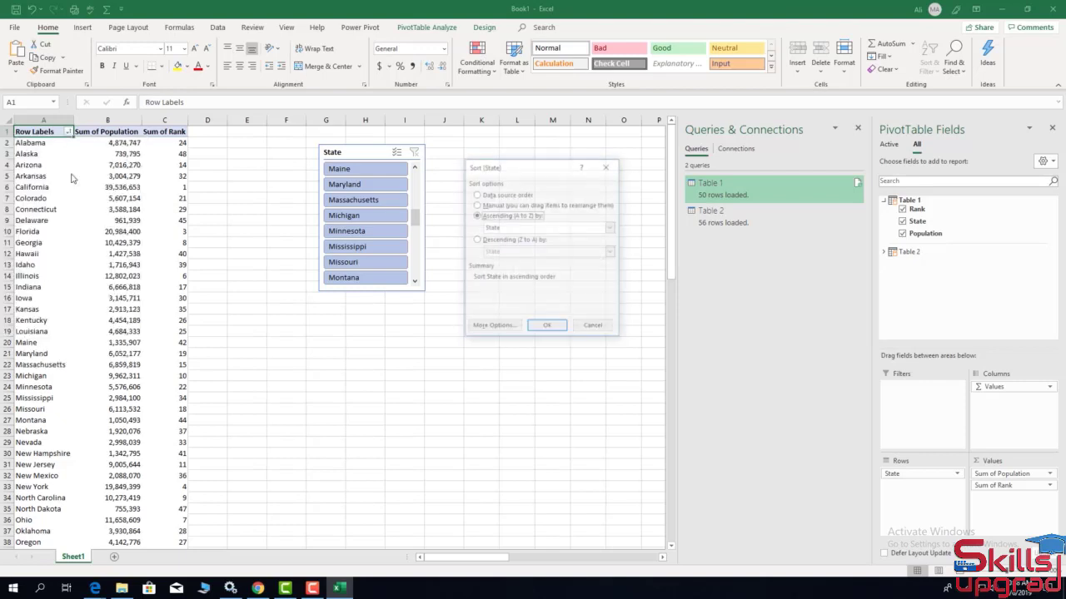
{"action": "left_click", "coordinate": [477, 240]}
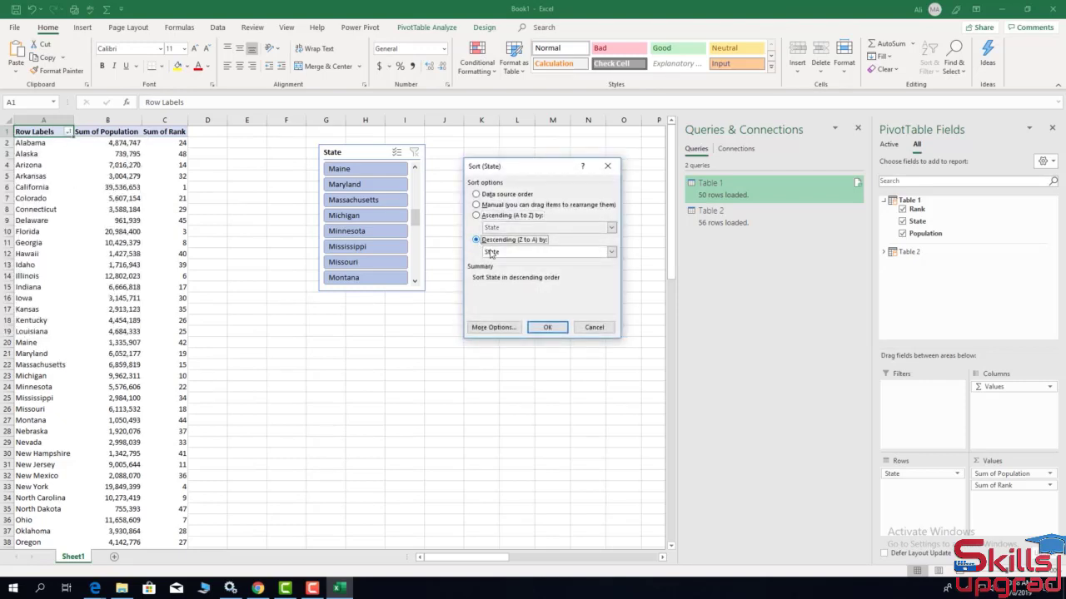
{"action": "left_click", "coordinate": [499, 251]}
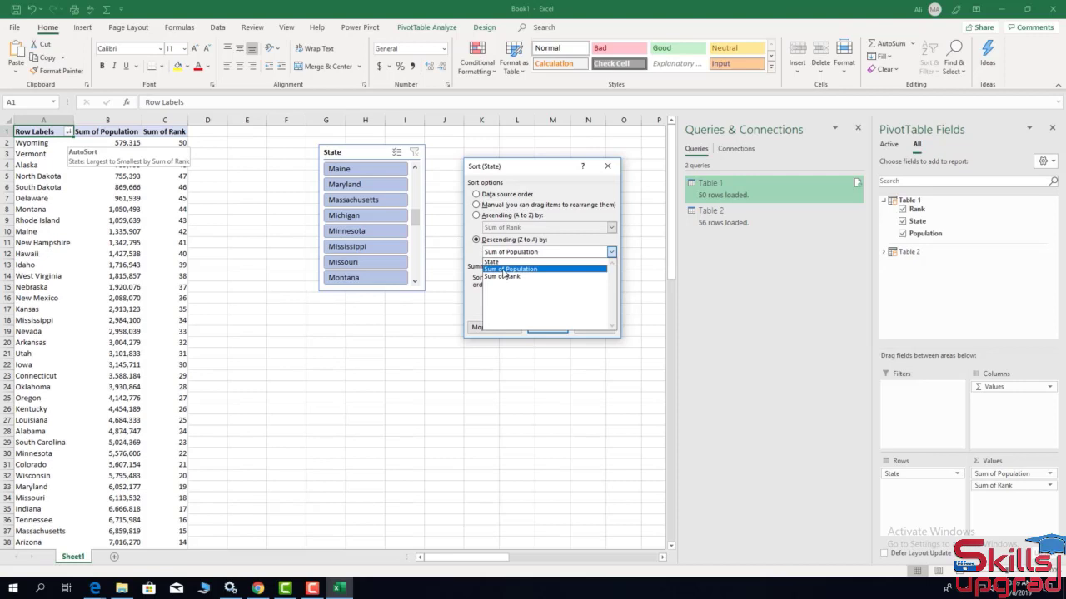
{"action": "left_click", "coordinate": [503, 269]}
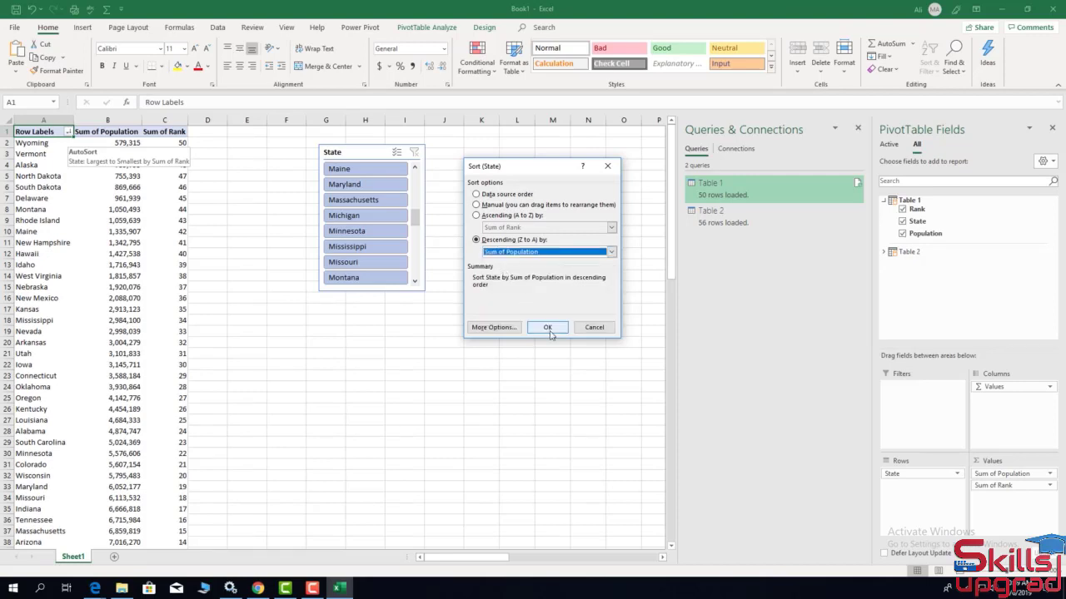
{"action": "left_click", "coordinate": [548, 328]}
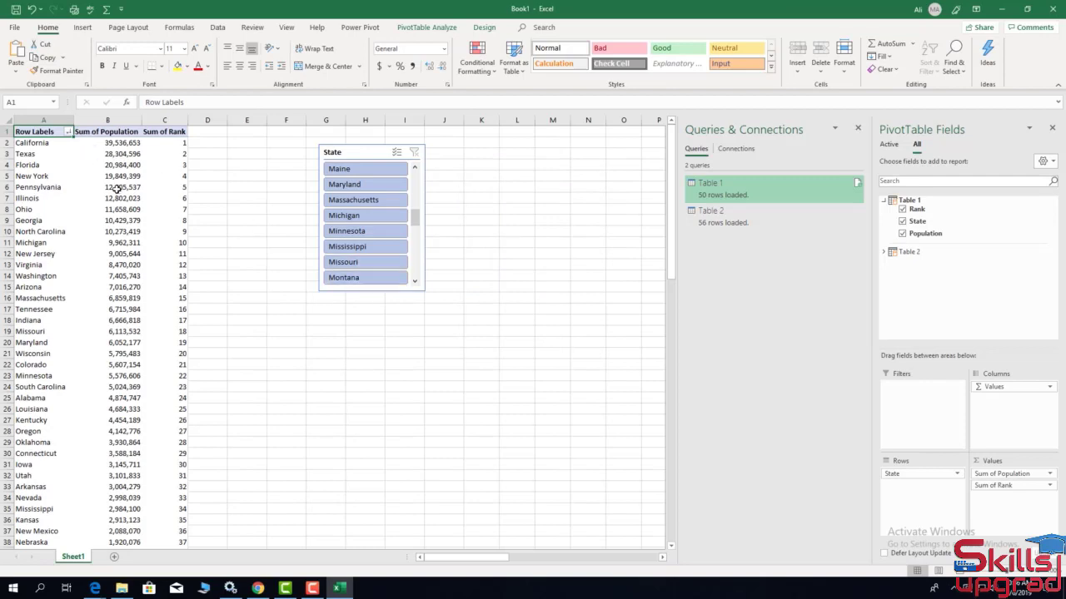
Return the State row labels to A to Z order and re-sort them in ascending order by Sum of Rank.
{"action": "left_click", "coordinate": [68, 132]}
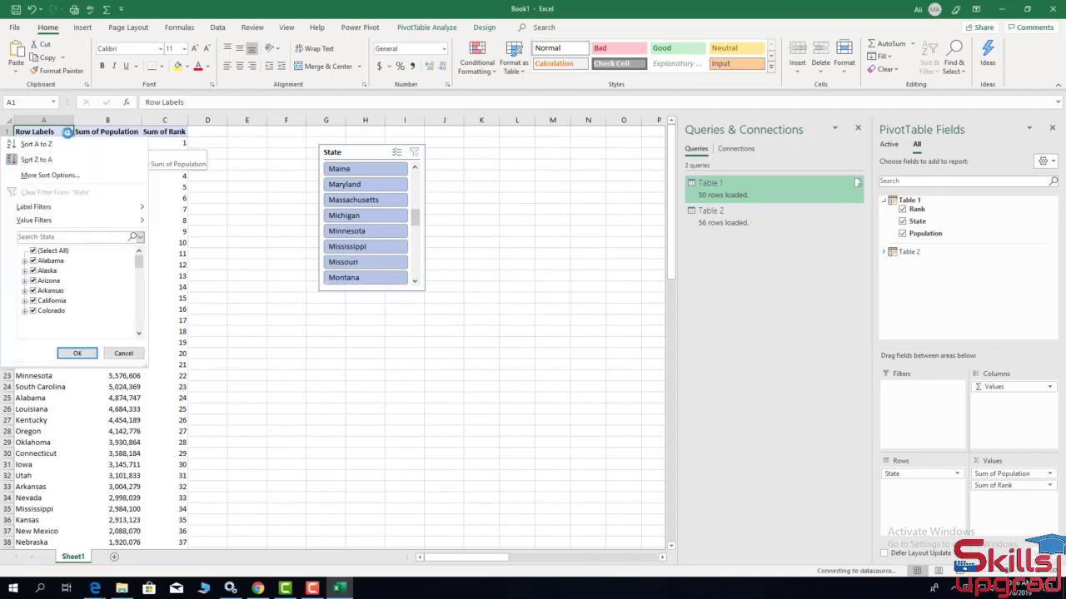
{"action": "left_click", "coordinate": [38, 144]}
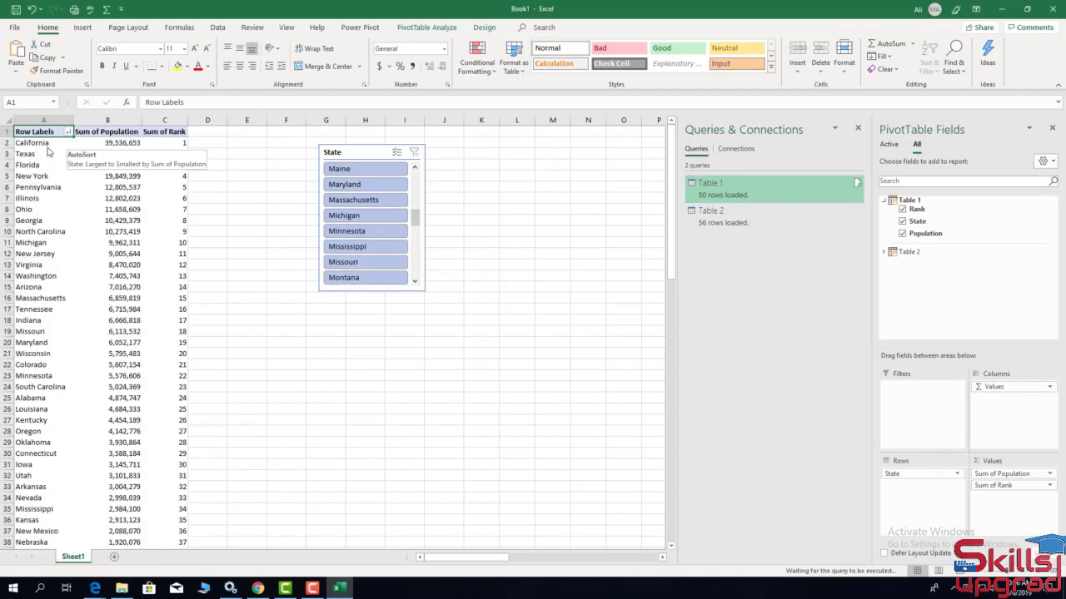
{"action": "left_click", "coordinate": [69, 132]}
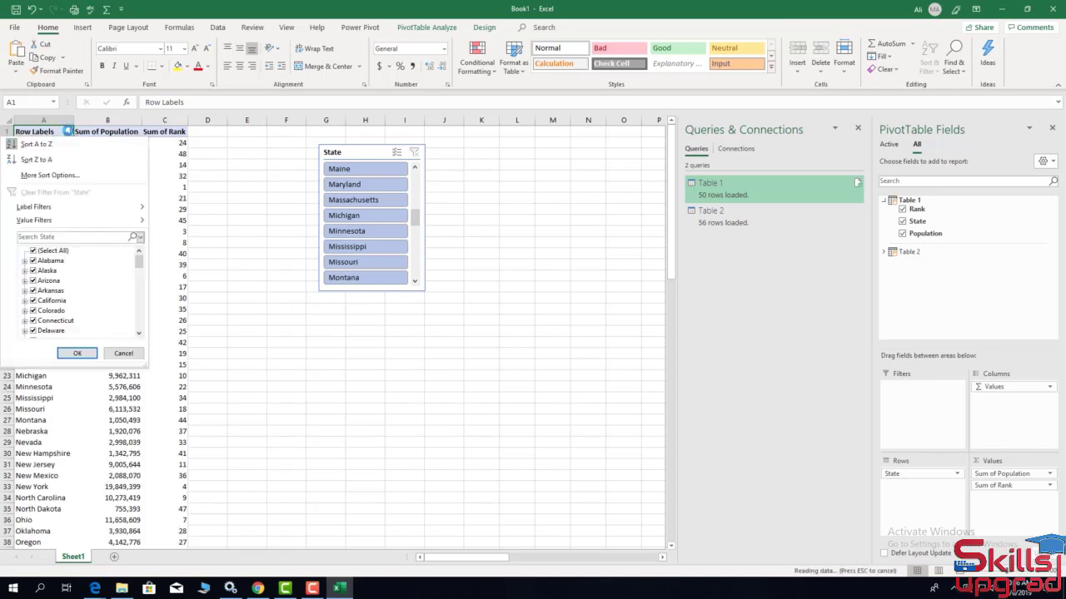
{"action": "left_click", "coordinate": [48, 175]}
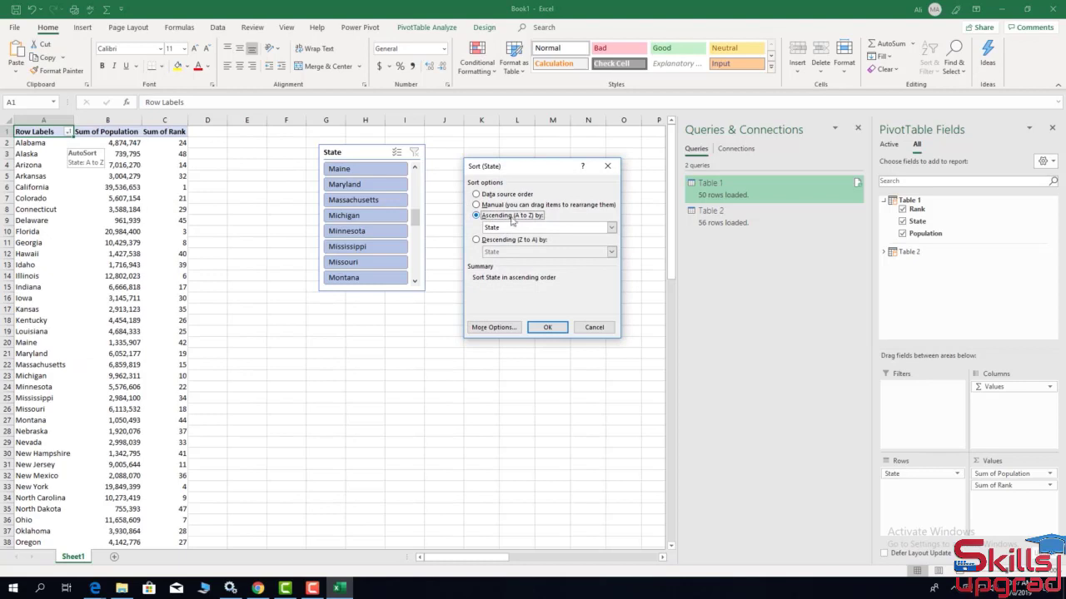
{"action": "left_click", "coordinate": [531, 228]}
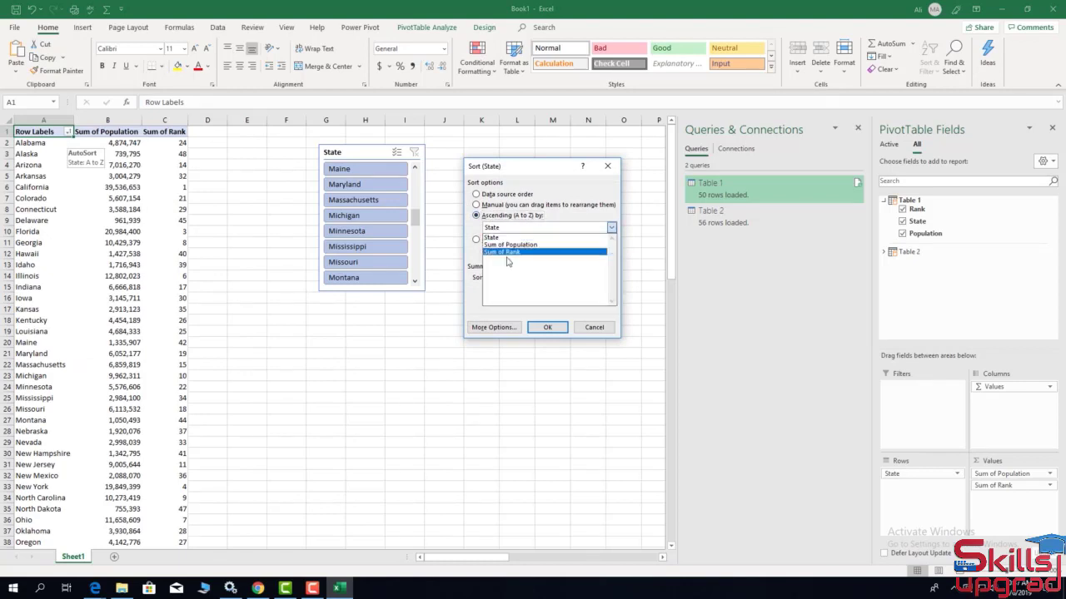
{"action": "left_click", "coordinate": [505, 252]}
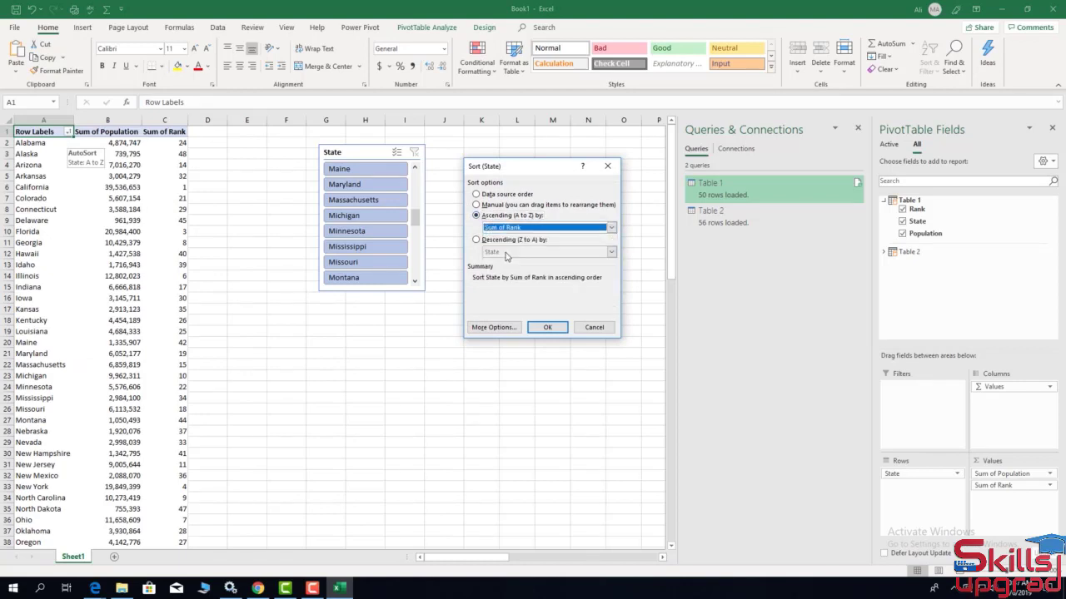
{"action": "left_click", "coordinate": [543, 327]}
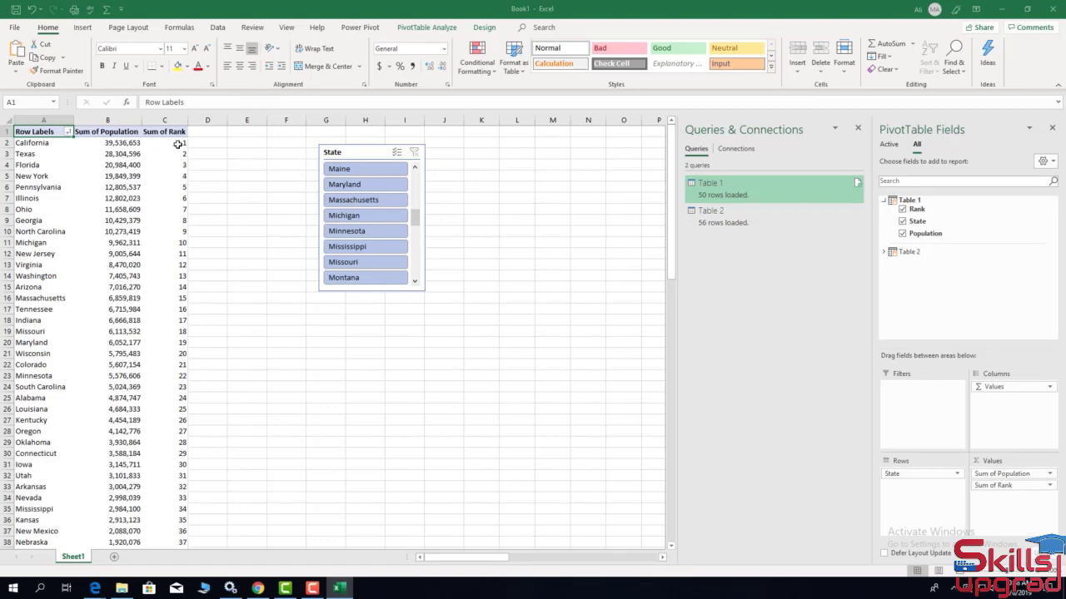
Filter the State row labels to the top 3 items by Sum of Population, and clear that filter again.
{"action": "scroll", "coordinate": [188, 267], "scroll_direction": "down", "scroll_amount": 7}
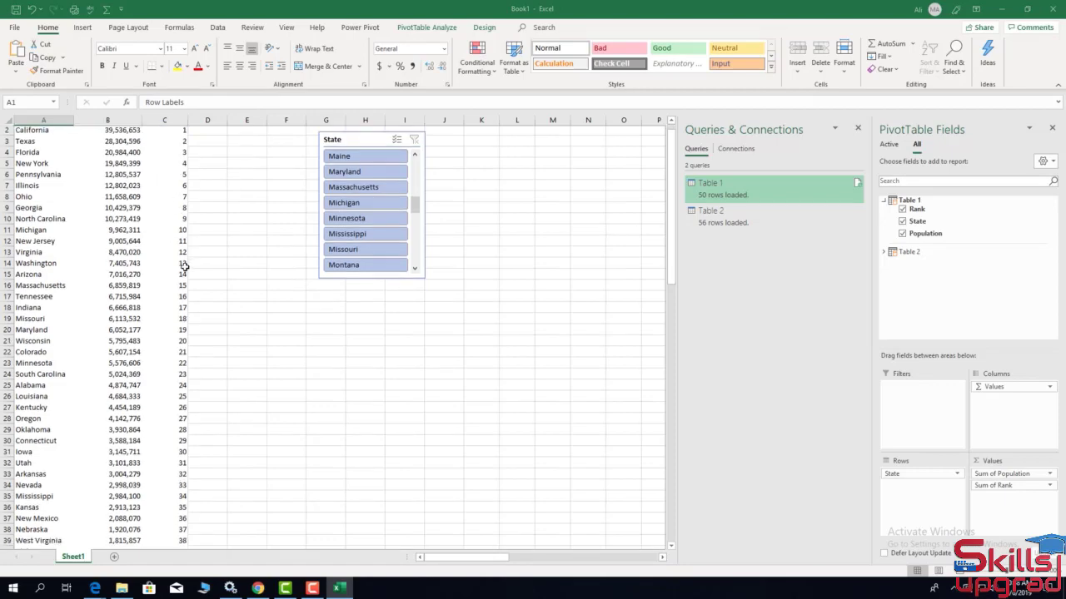
{"action": "scroll", "coordinate": [189, 275], "scroll_direction": "up", "scroll_amount": 7}
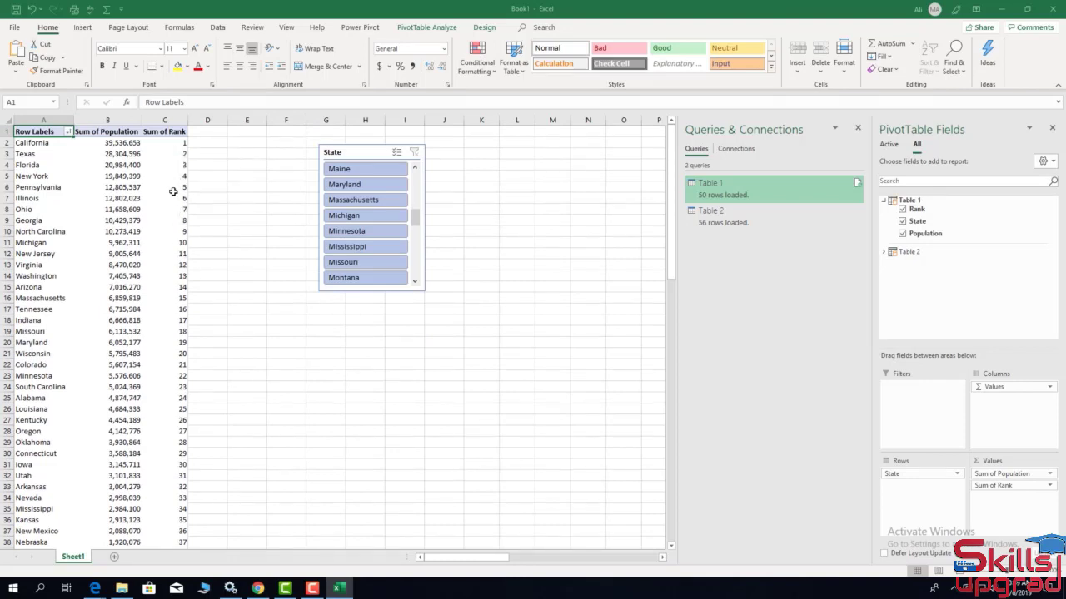
{"action": "left_click", "coordinate": [65, 132]}
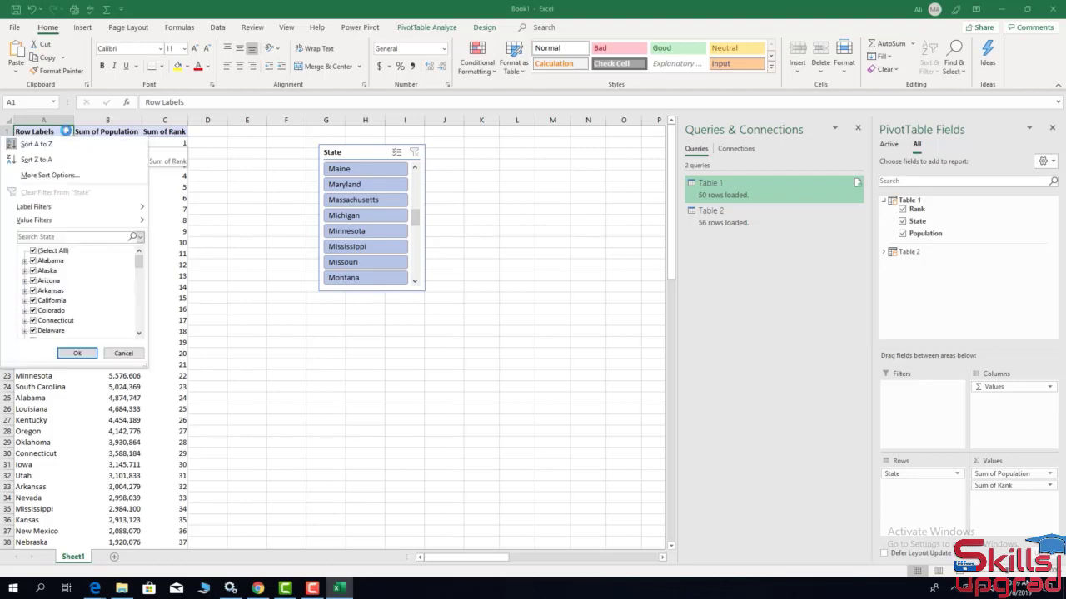
{"action": "mouse_move", "coordinate": [63, 224]}
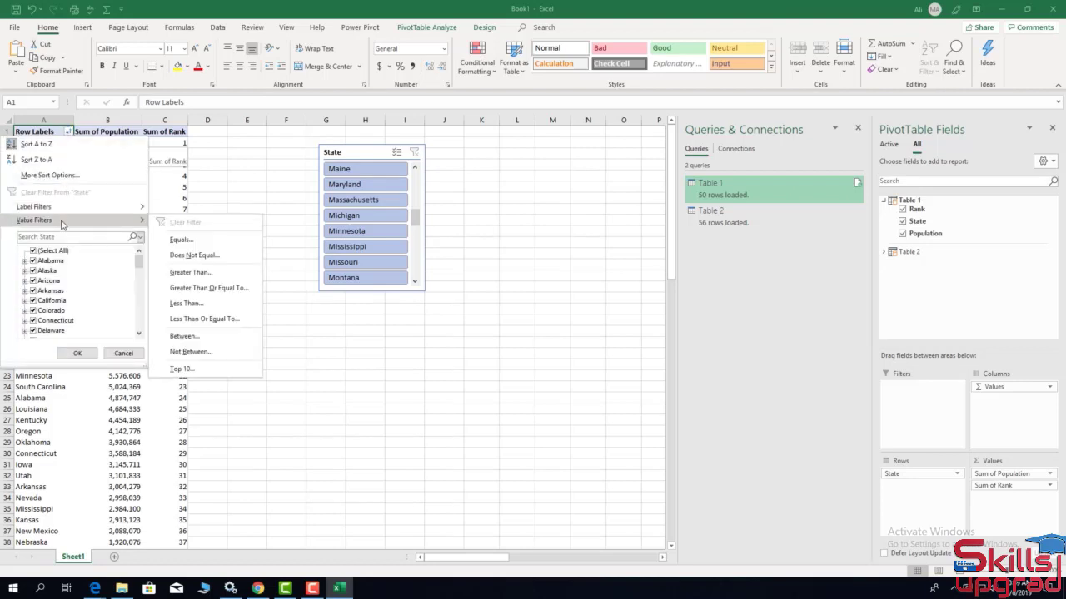
{"action": "left_click", "coordinate": [187, 372]}
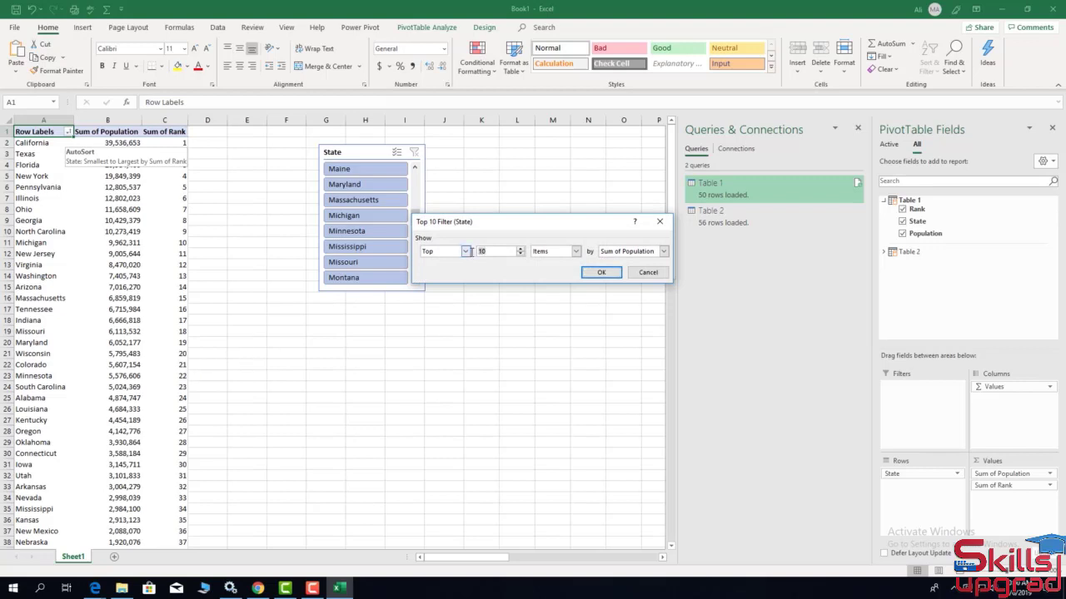
{"action": "left_click", "coordinate": [601, 272]}
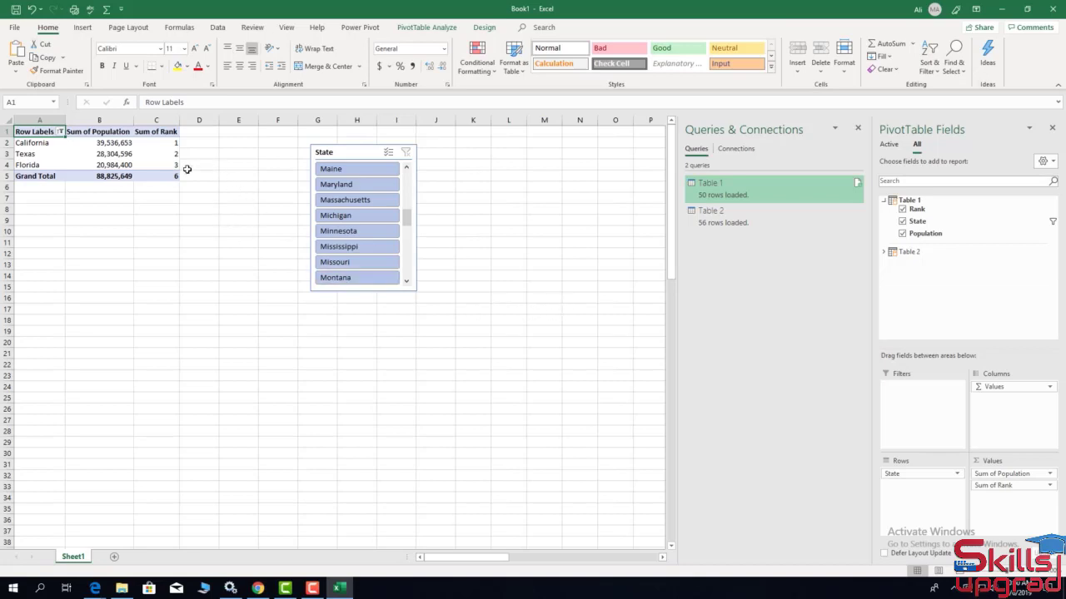
{"action": "left_click", "coordinate": [60, 132]}
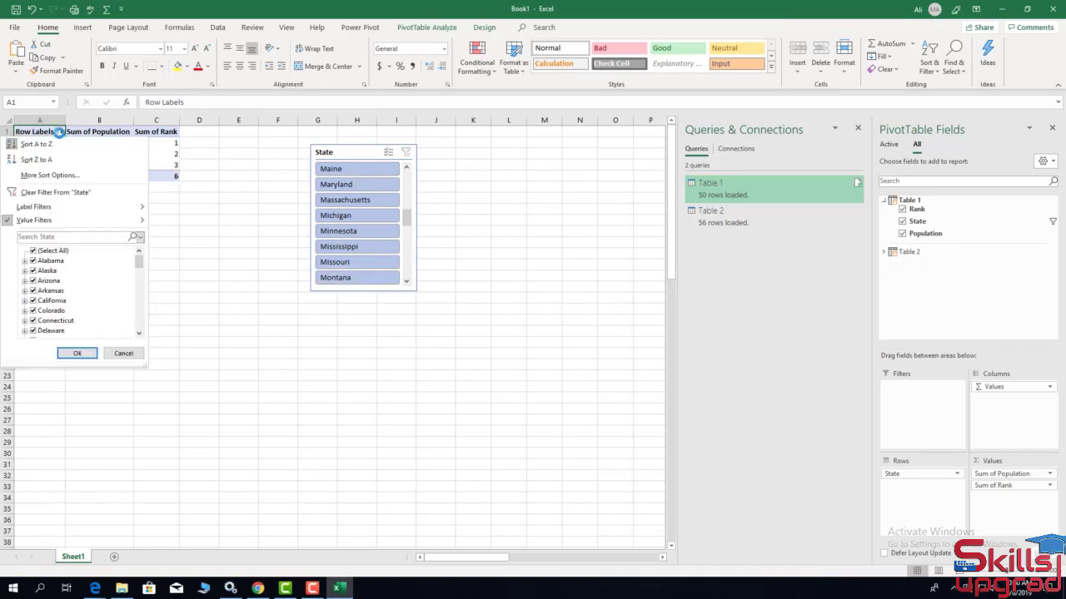
{"action": "left_click", "coordinate": [56, 193]}
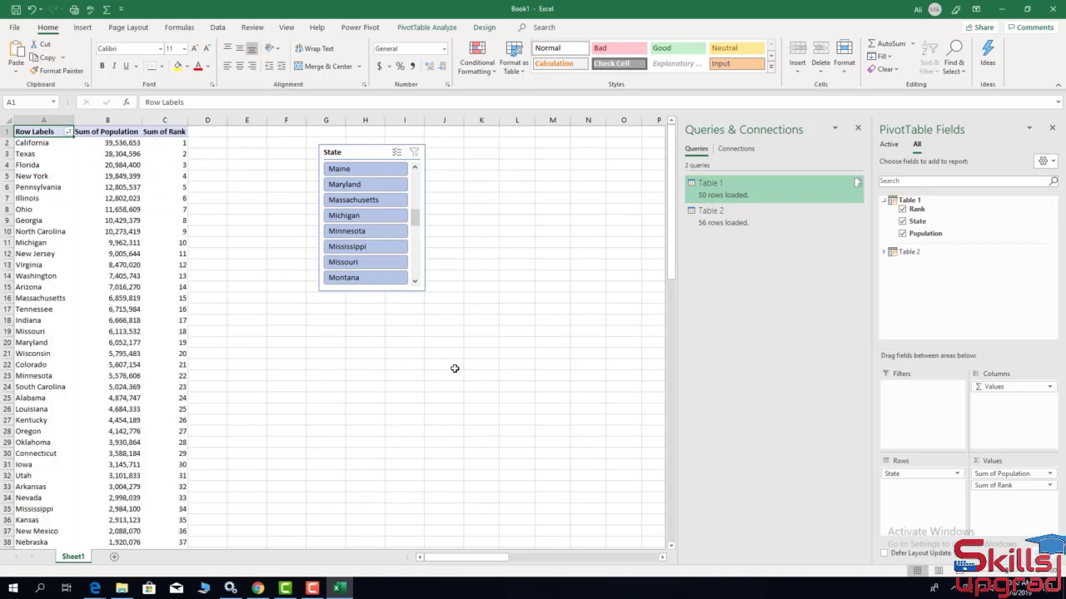
Expand Table 2 in the field list and remove Table 1's Population, State and Rank fields from the PivotTable.
{"action": "left_click", "coordinate": [884, 251]}
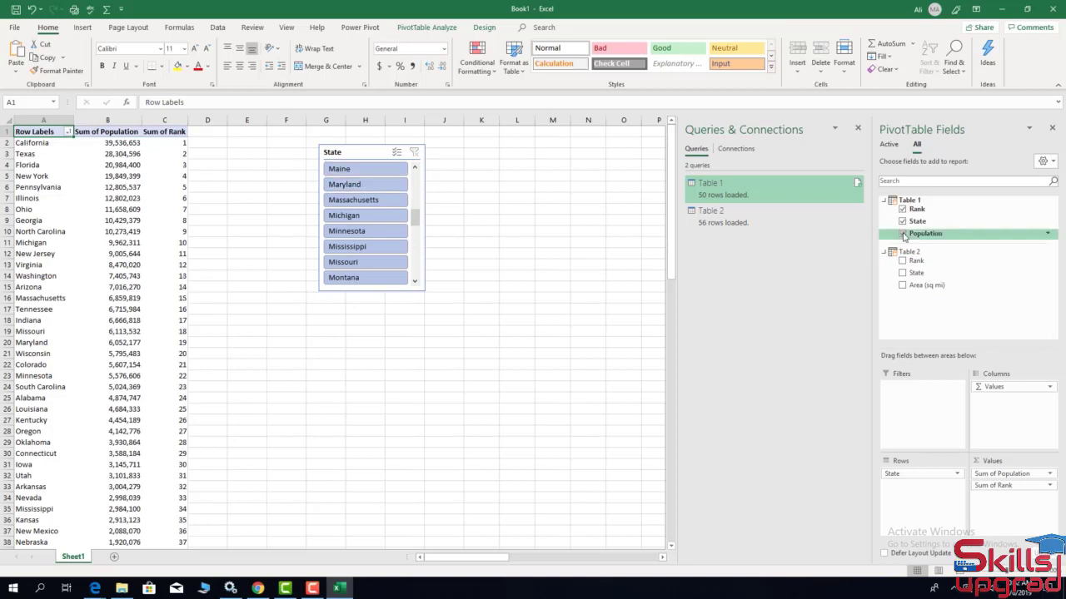
{"action": "left_click", "coordinate": [902, 234]}
{"action": "left_click", "coordinate": [902, 221]}
{"action": "left_click", "coordinate": [902, 210]}
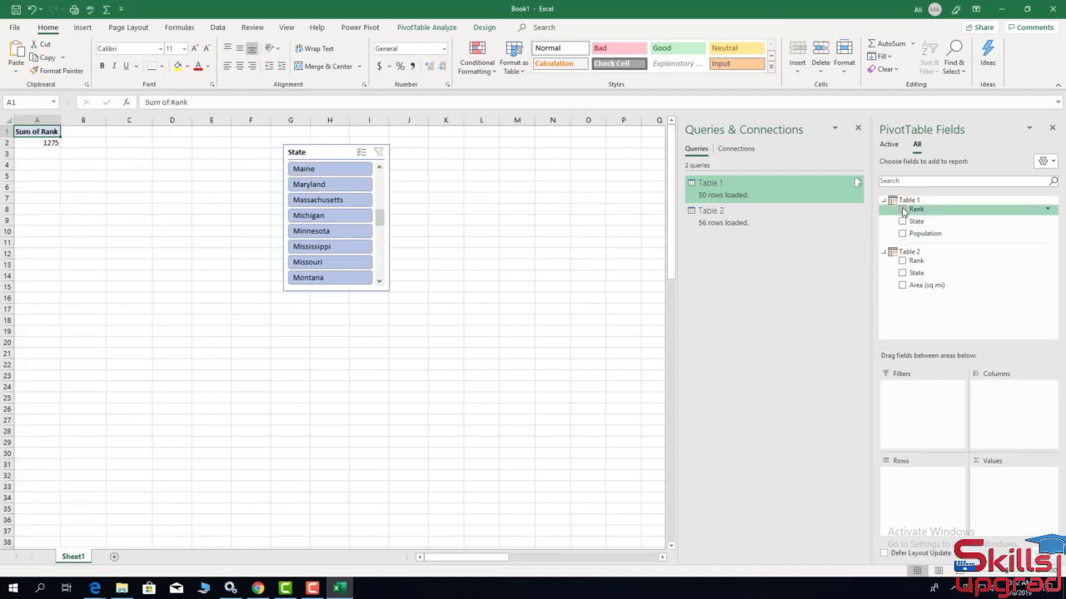
Delete the State slicer from the worksheet.
{"action": "right_click", "coordinate": [362, 149]}
{"action": "key", "text": "Escape"}
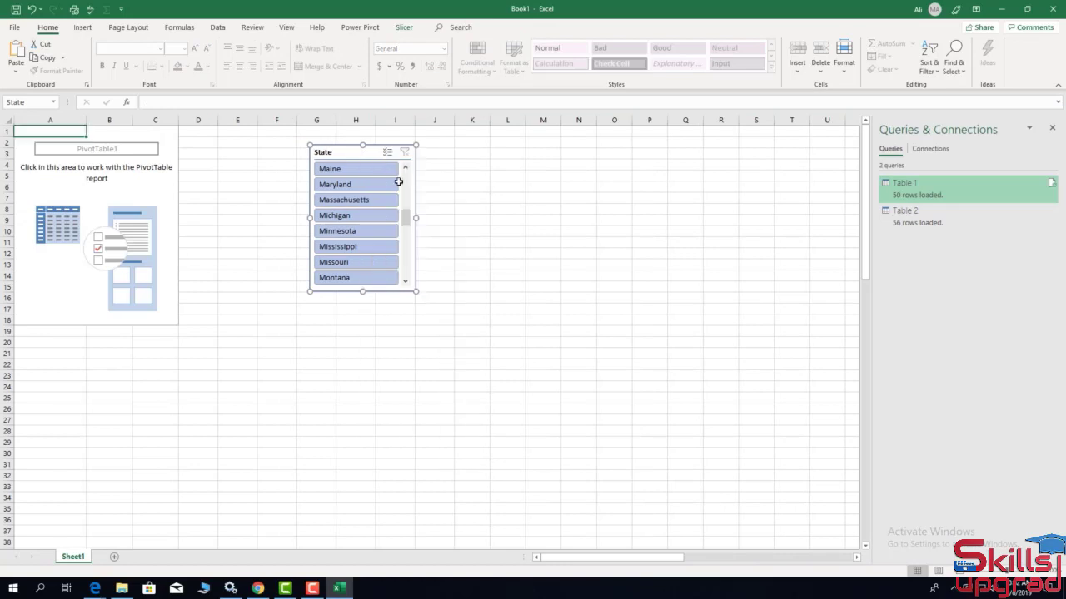
{"action": "key", "text": "Delete"}
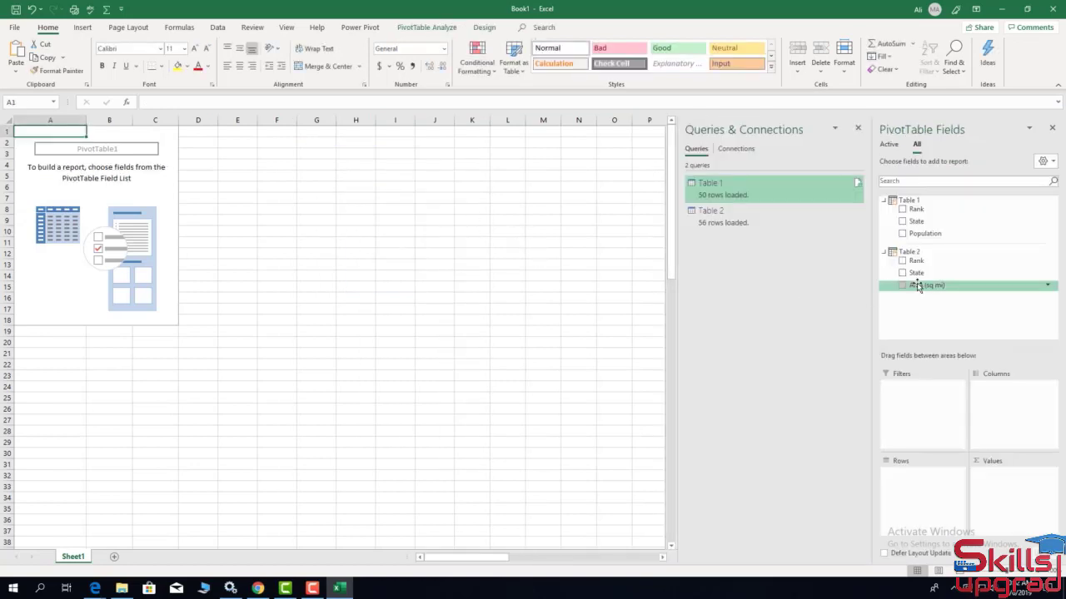
Rebuild the PivotTable from Table 2 with State as rows and Area (sq mi) and Rank as summed values.
{"action": "left_click_drag", "start_coordinate": [916, 285], "coordinate": [1002, 488]}
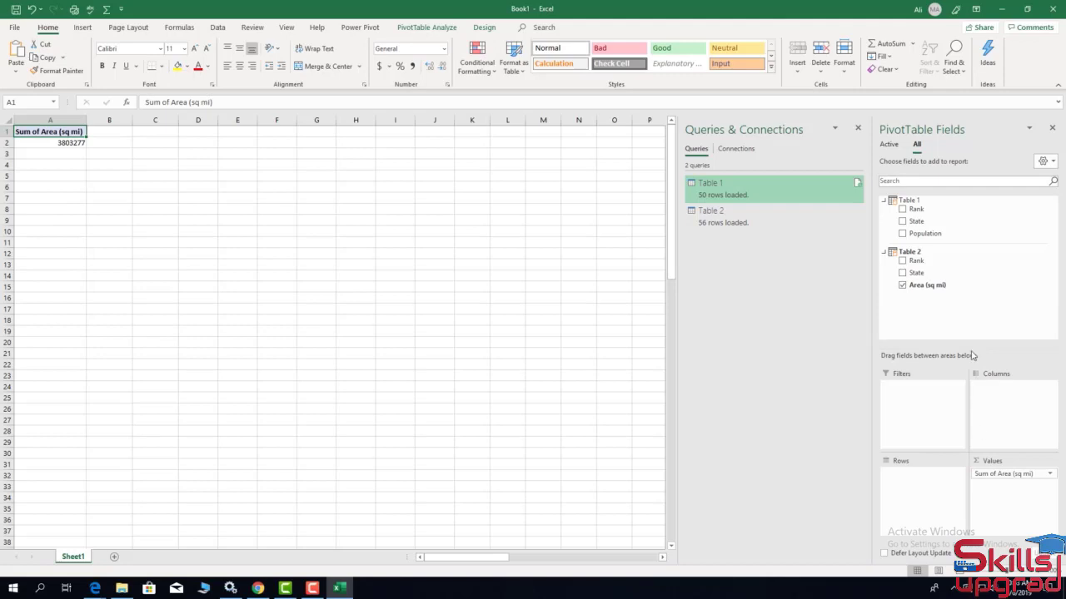
{"action": "left_click_drag", "start_coordinate": [916, 272], "coordinate": [915, 480]}
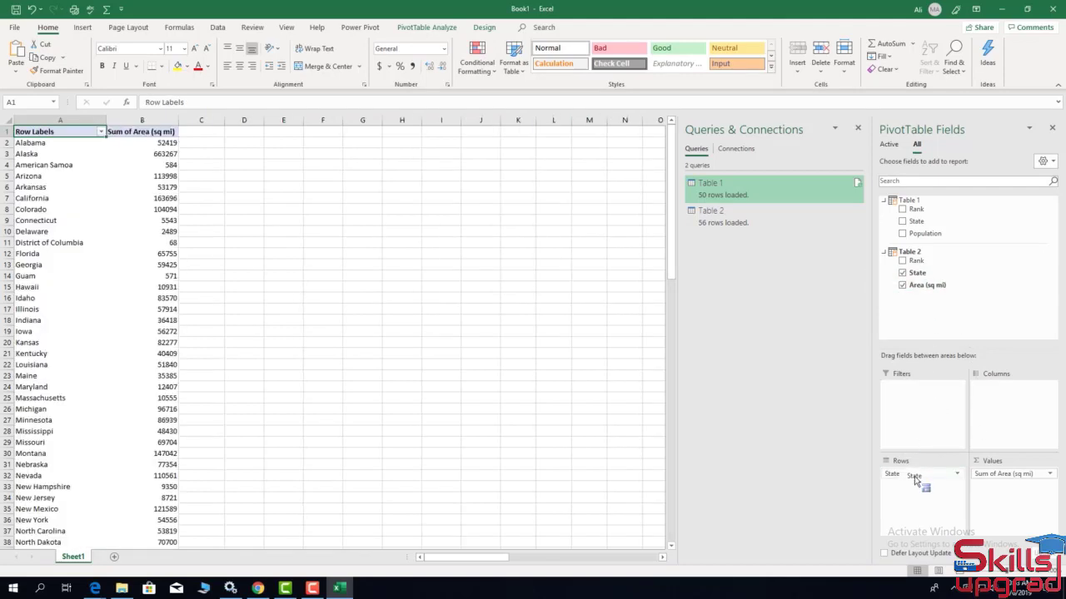
{"action": "left_click", "coordinate": [902, 261]}
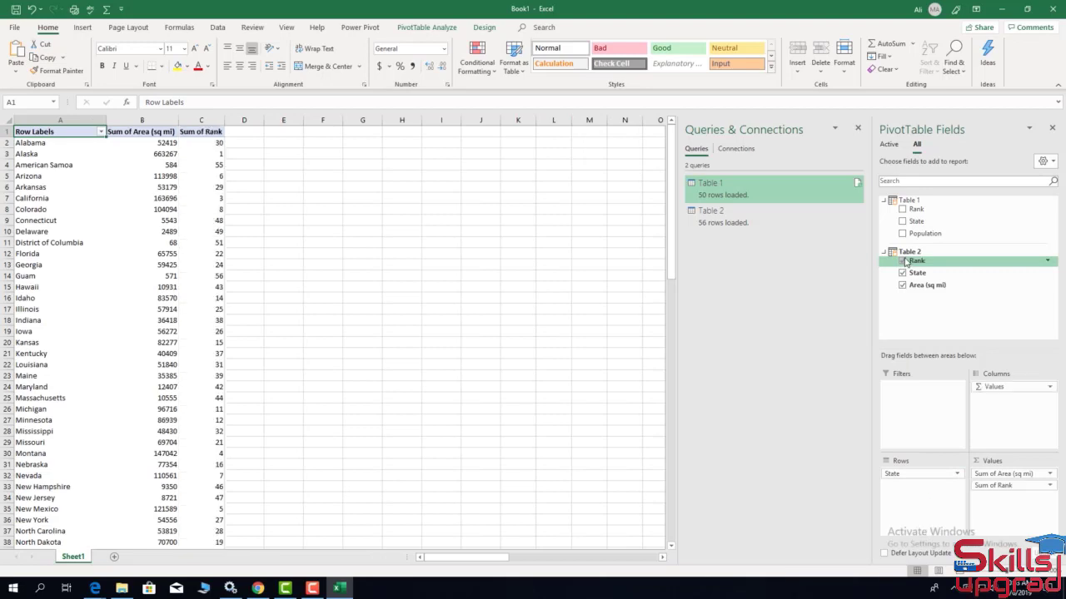
Insert a slicer for the State field of Table 2.
{"action": "left_click", "coordinate": [425, 28]}
{"action": "left_click", "coordinate": [316, 67]}
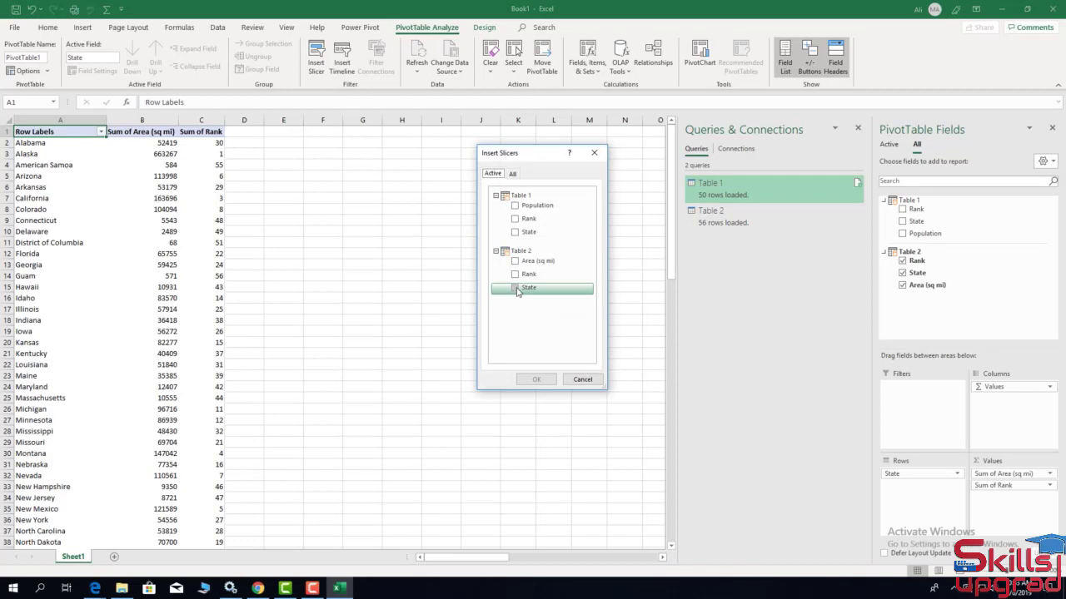
{"action": "left_click", "coordinate": [516, 288]}
{"action": "left_click", "coordinate": [538, 379]}
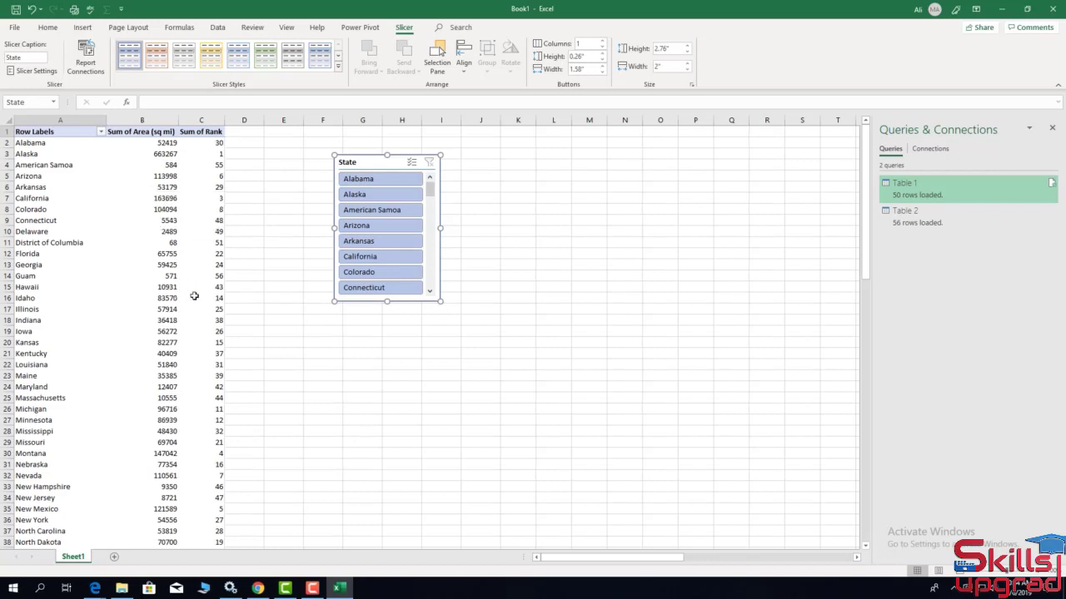
{"action": "mouse_move", "coordinate": [210, 309]}
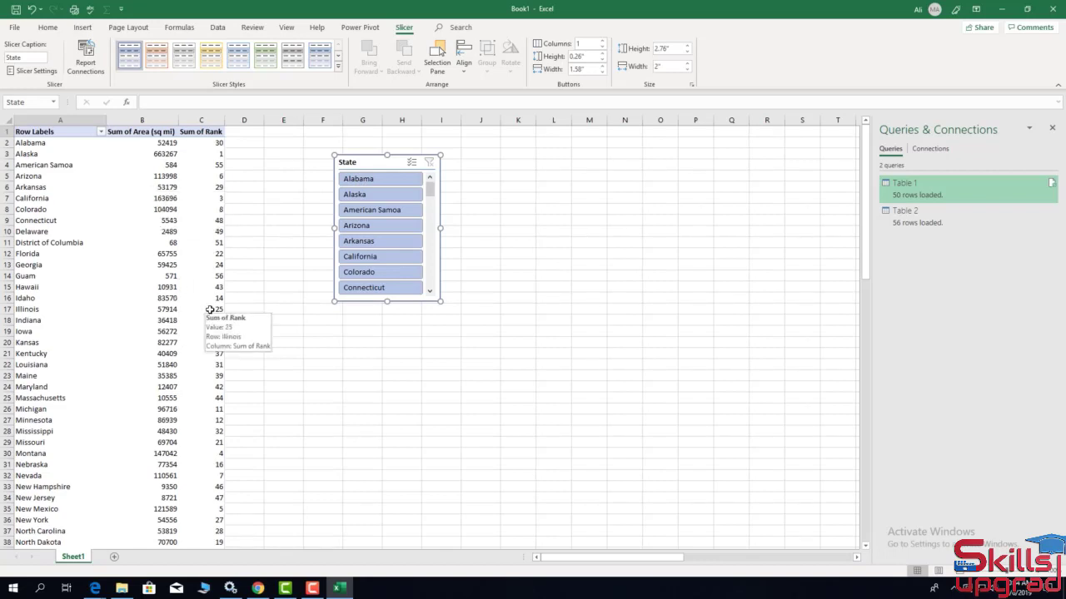